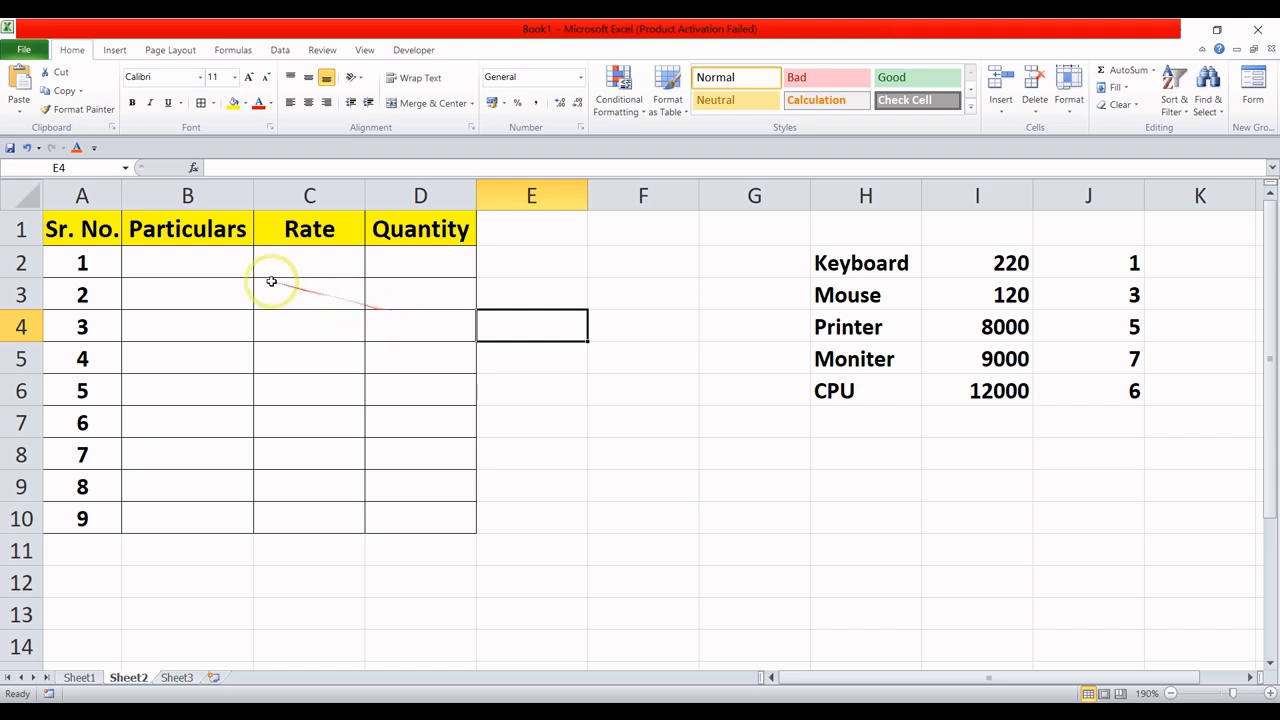
left_click_drag(240, 263, 240, 509)
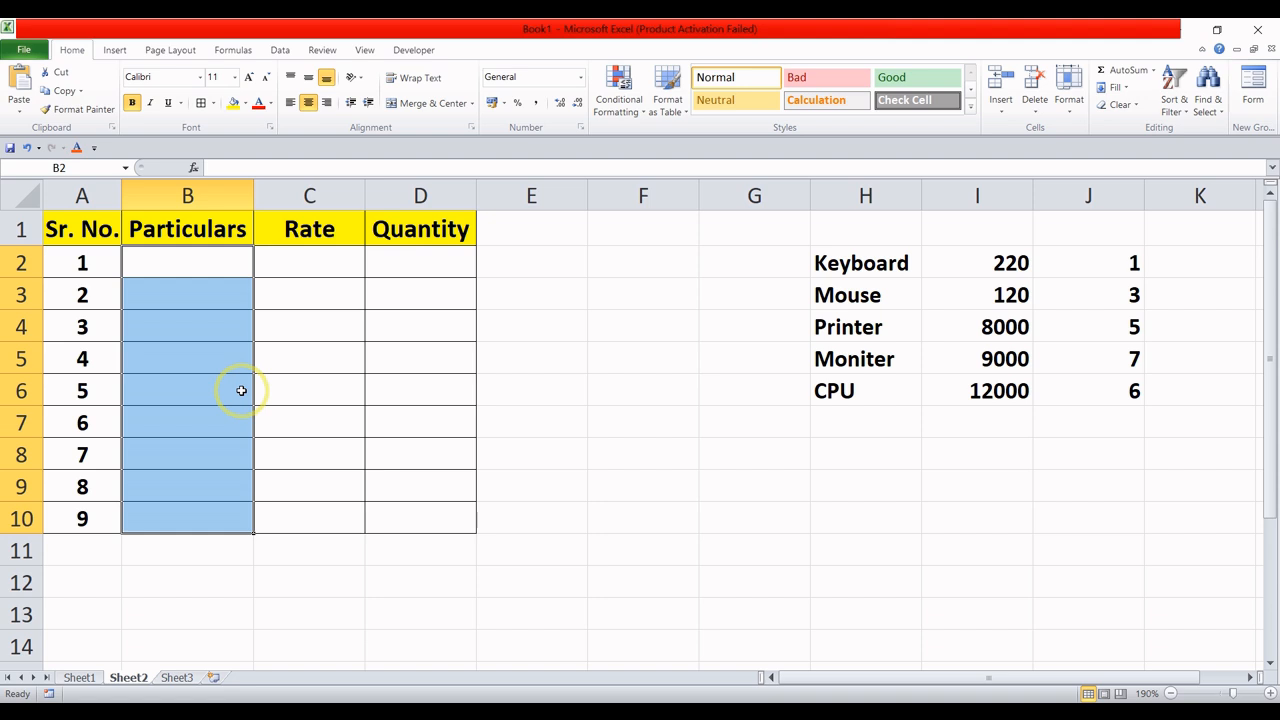
left_click(229, 276)
left_click(223, 284)
left_click(216, 334)
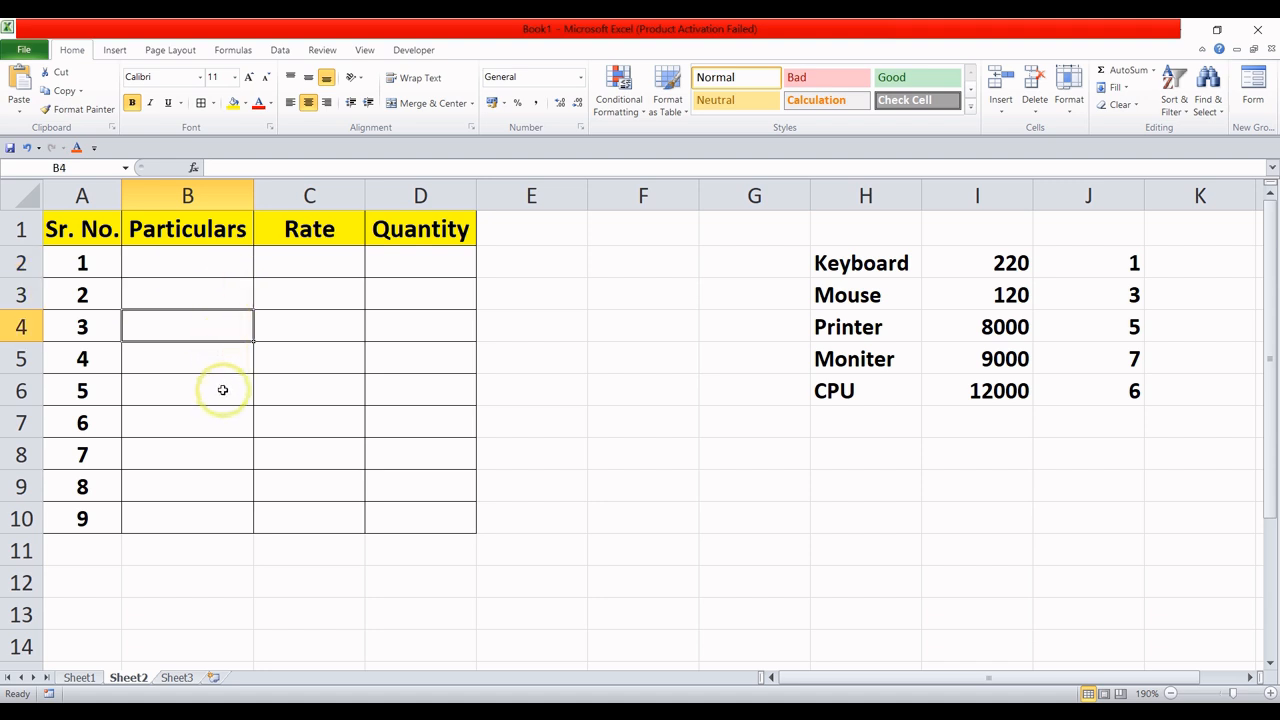
left_click(223, 272)
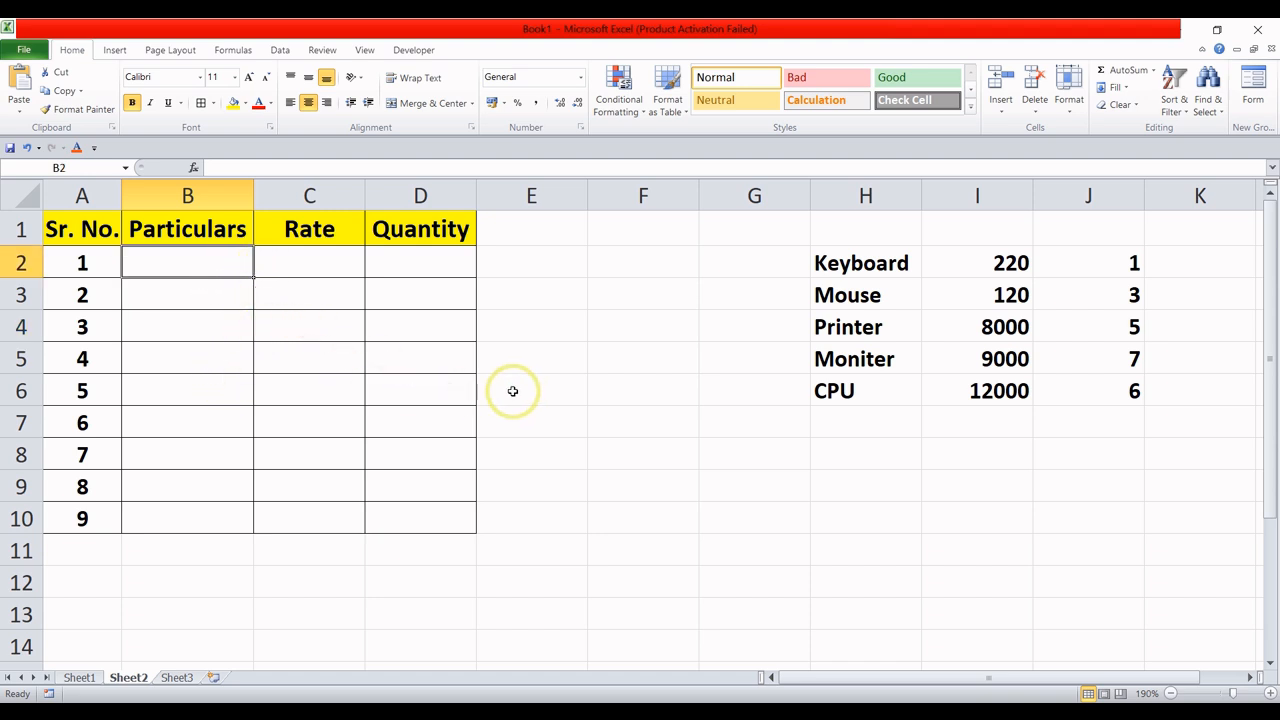
left_click_drag(846, 262, 846, 380)
left_click(965, 264)
left_click_drag(976, 285, 983, 385)
left_click_drag(1078, 262, 1080, 378)
left_click(923, 417)
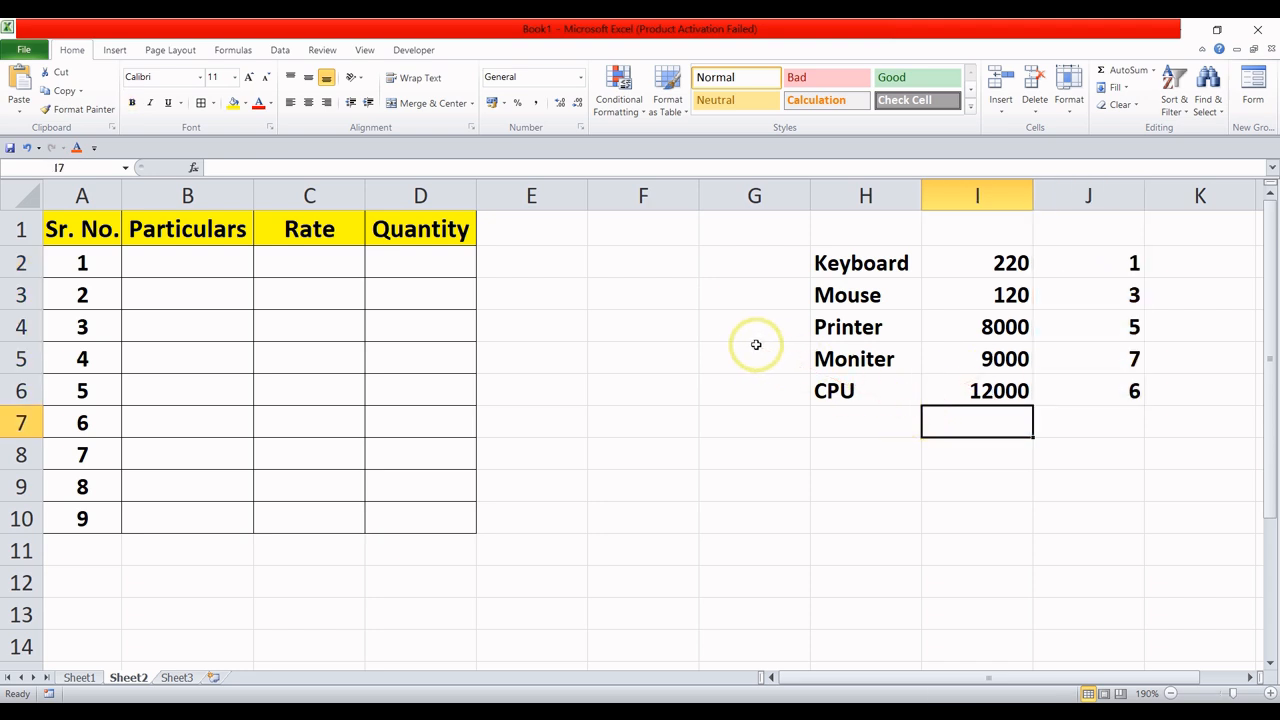
Add a List data validation to cell B2 with source =$H$2:$H$6 and copy it down through B10
left_click(220, 271)
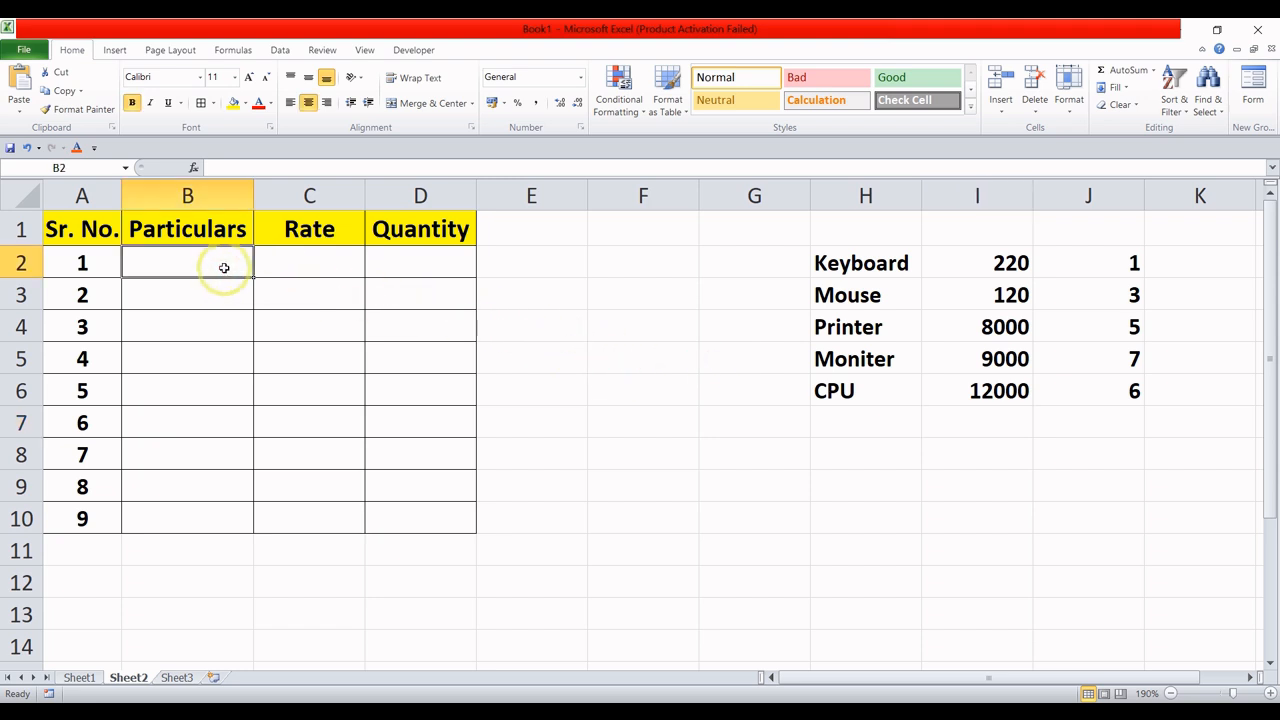
left_click(281, 50)
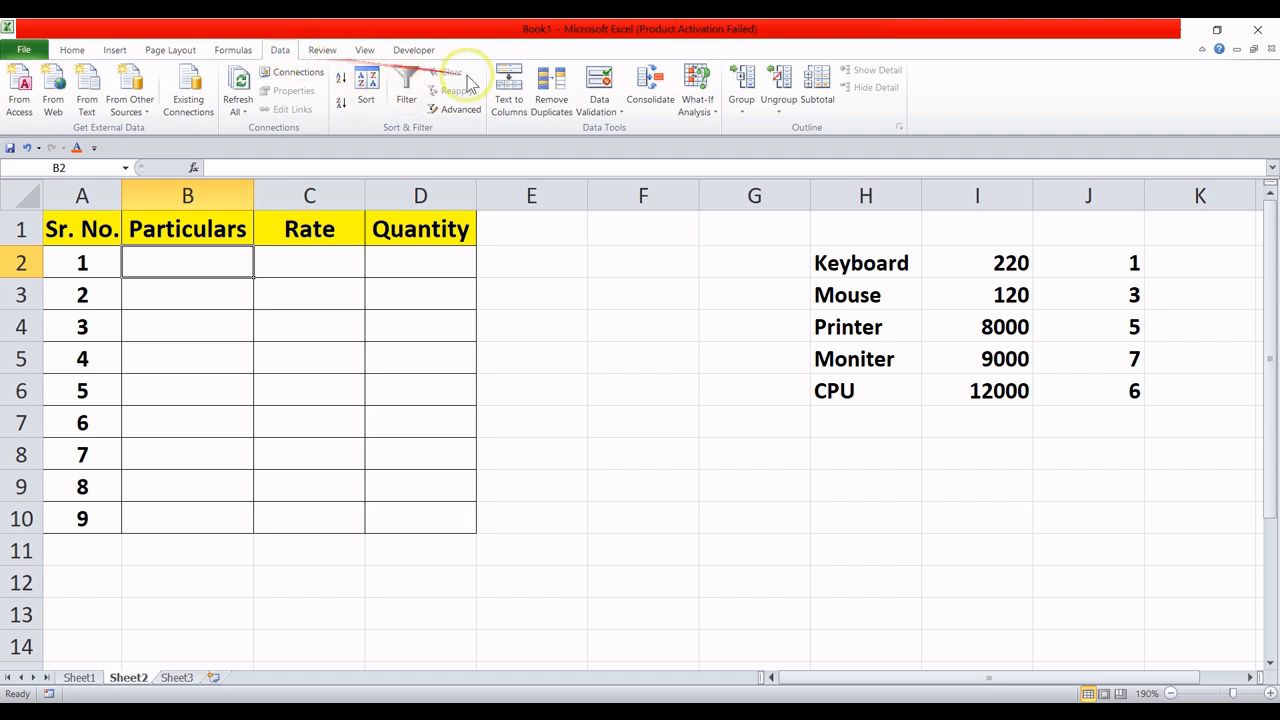
left_click(617, 112)
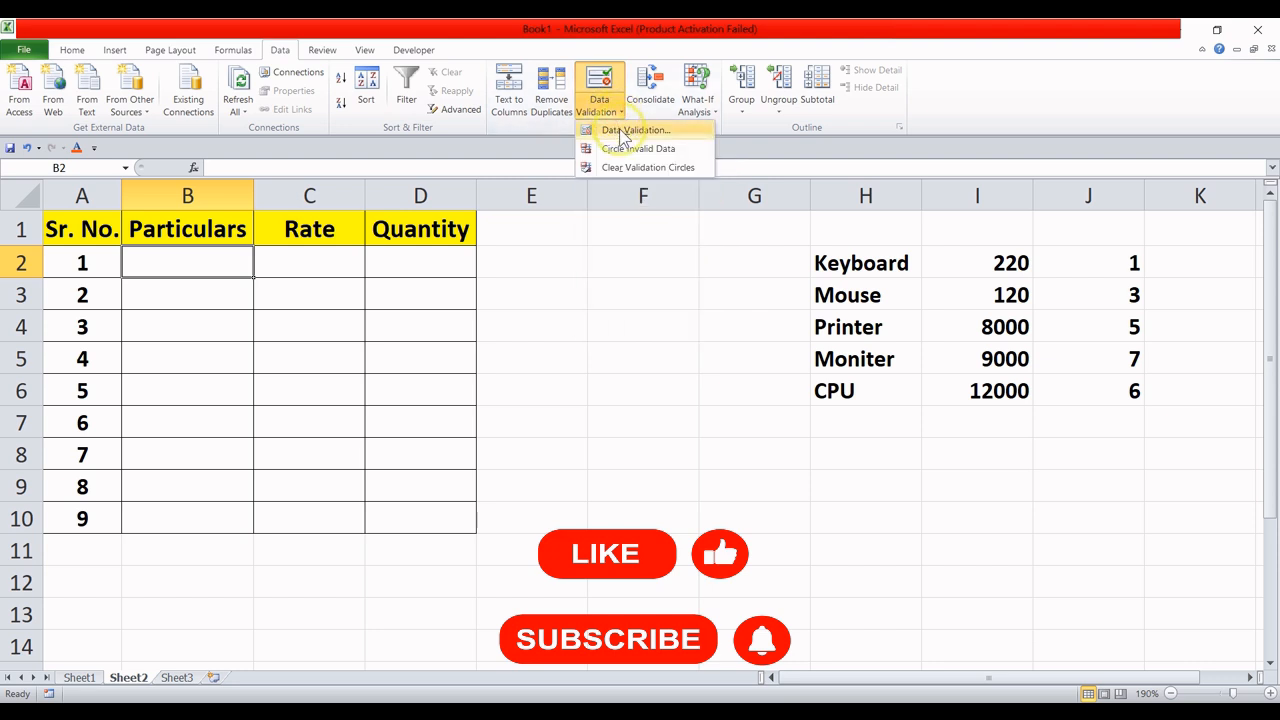
left_click(622, 133)
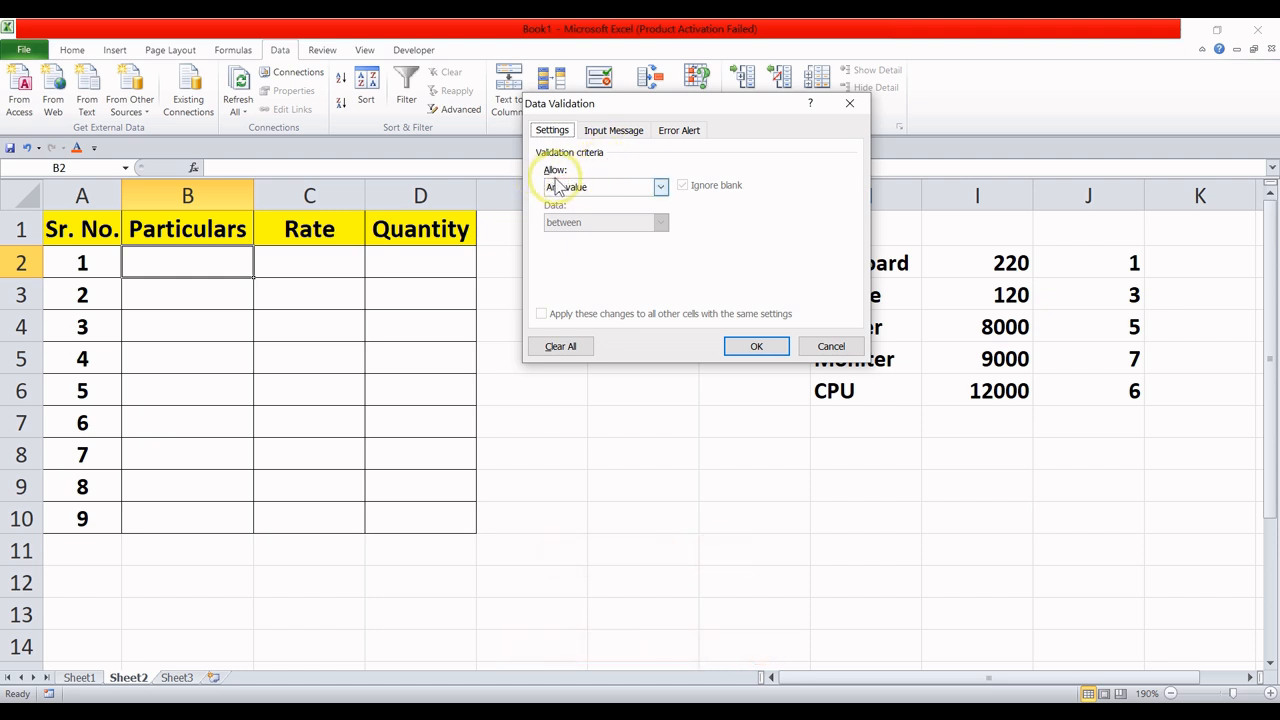
left_click(660, 188)
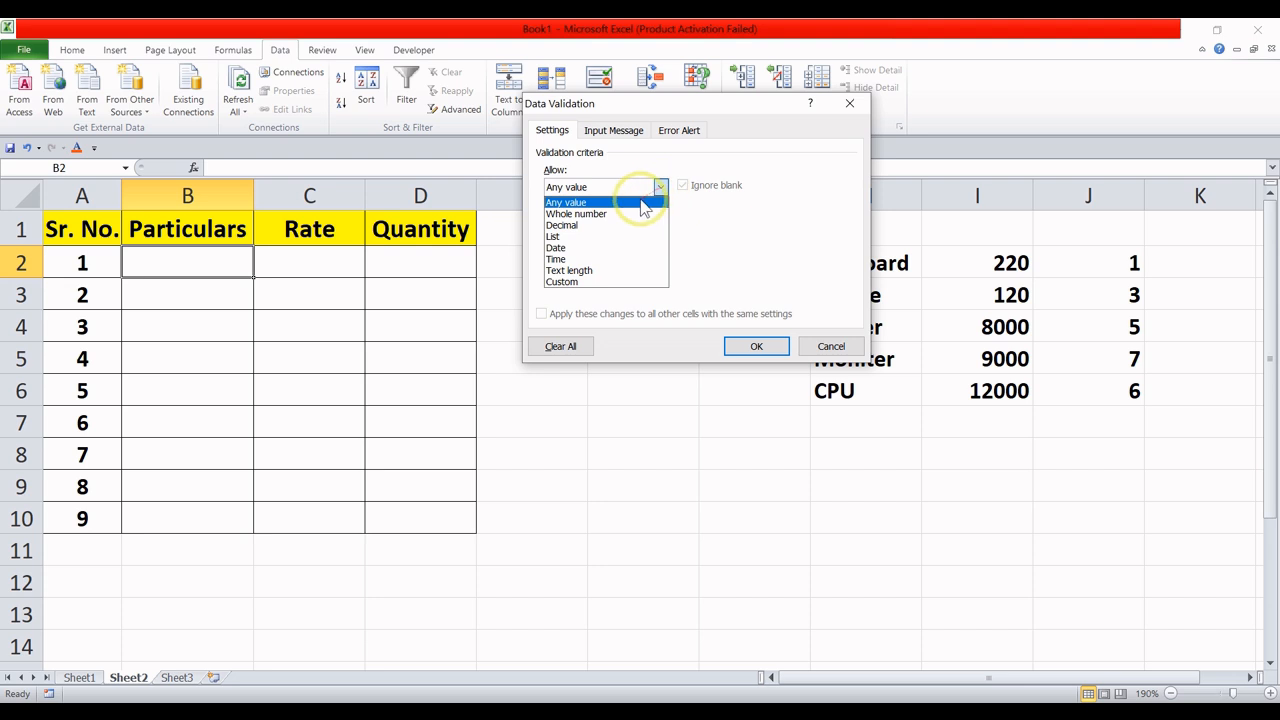
left_click(610, 237)
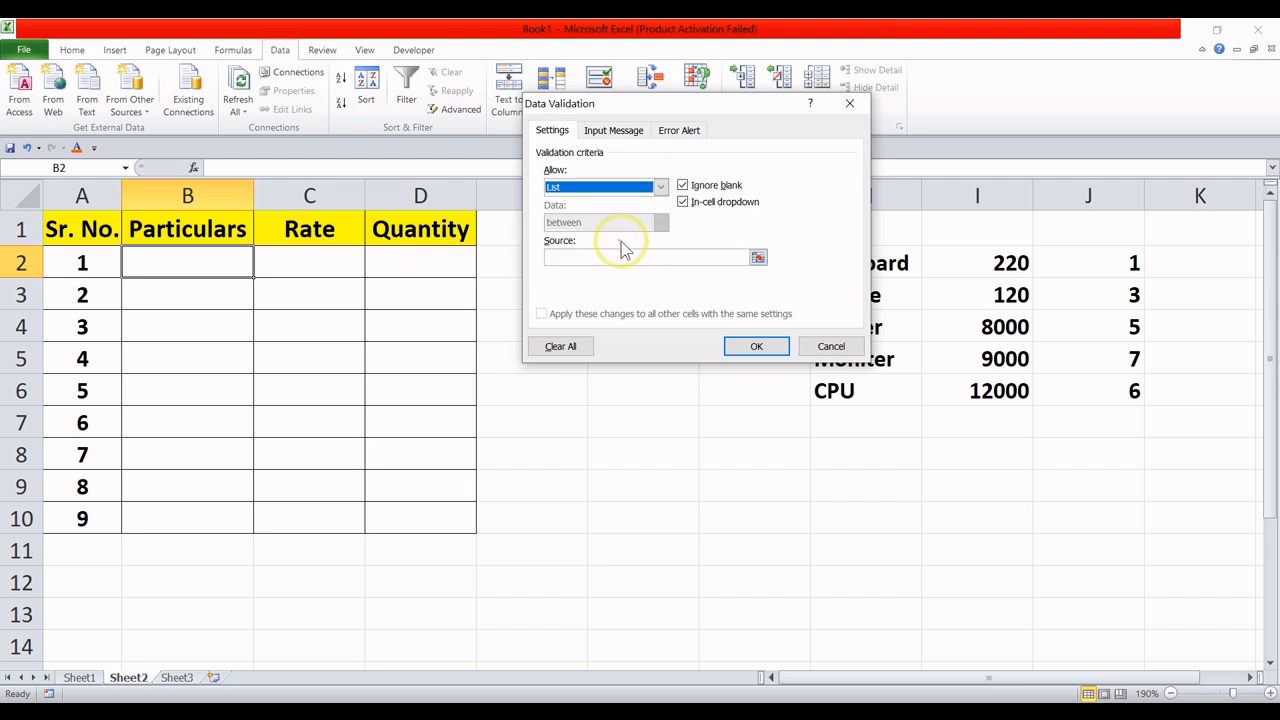
left_click(590, 258)
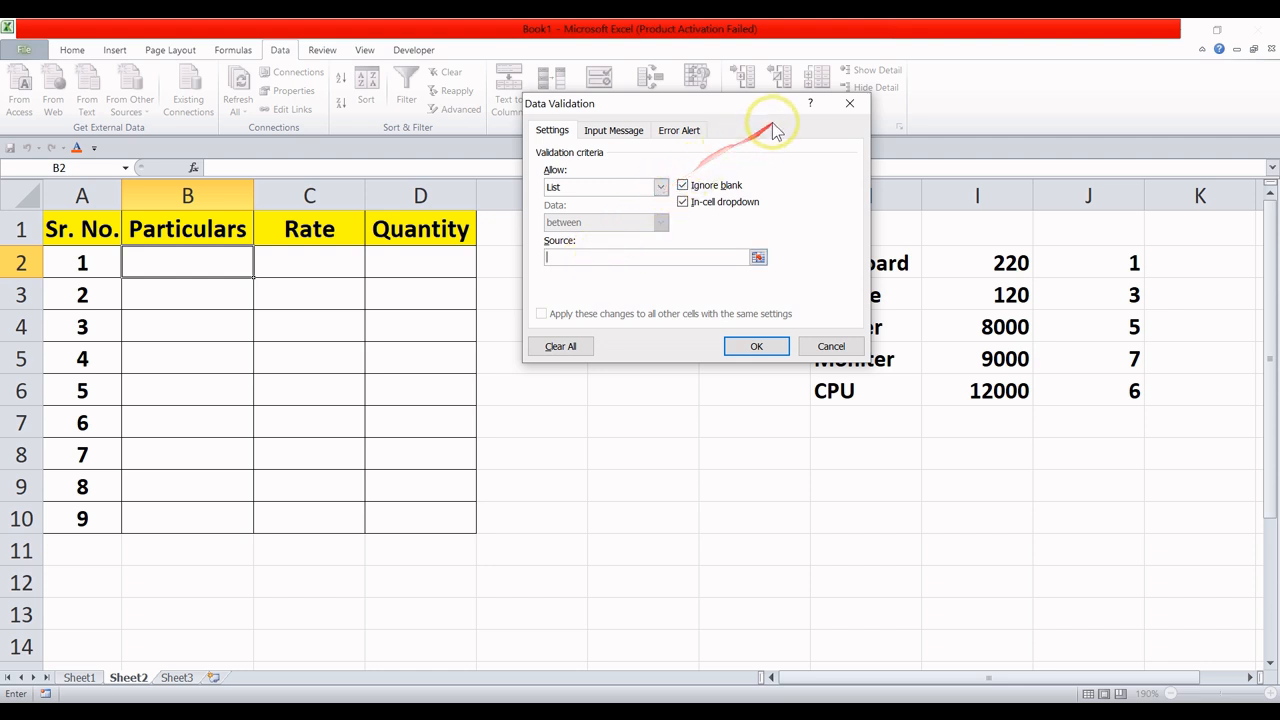
left_click_drag(758, 106, 690, 107)
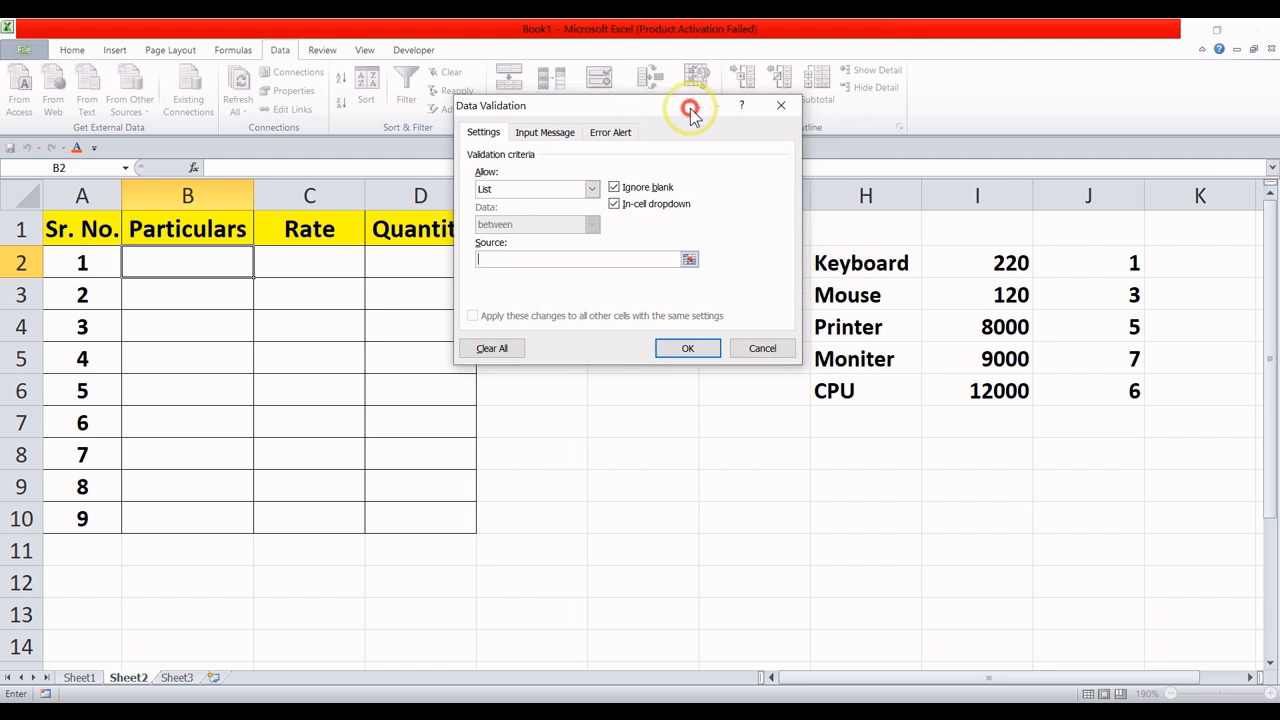
left_click_drag(857, 262, 857, 370)
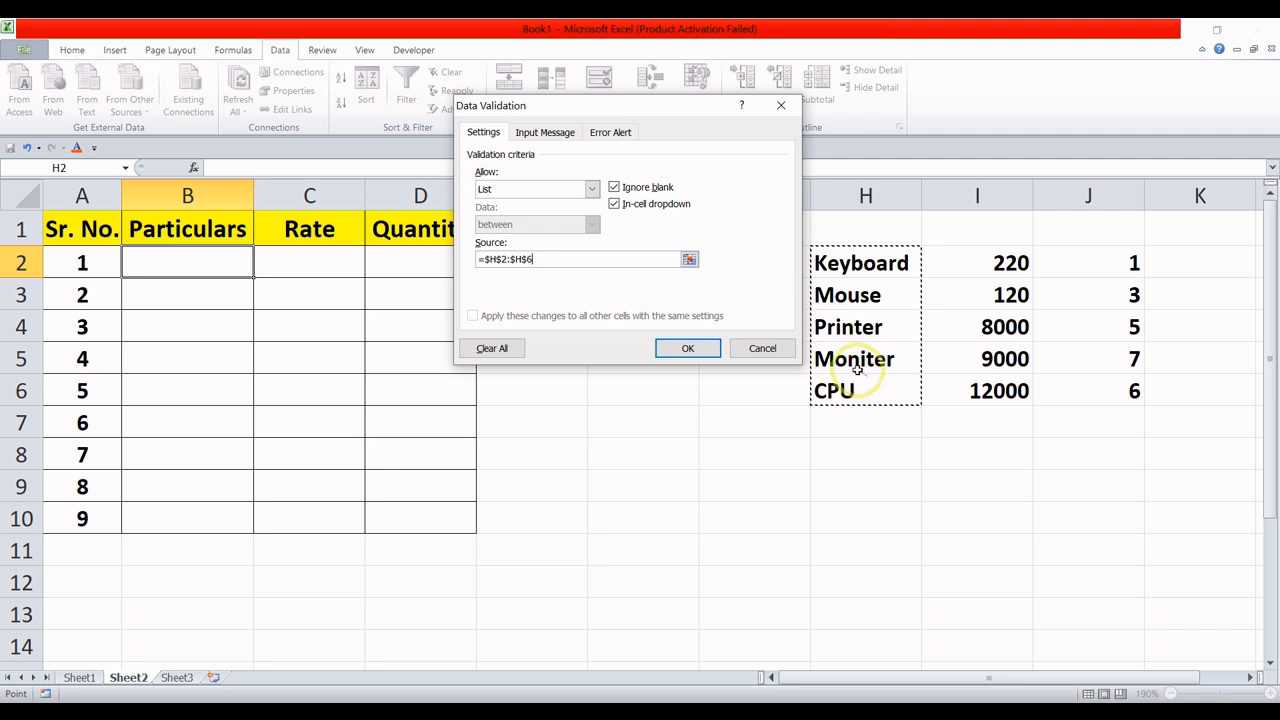
left_click(688, 350)
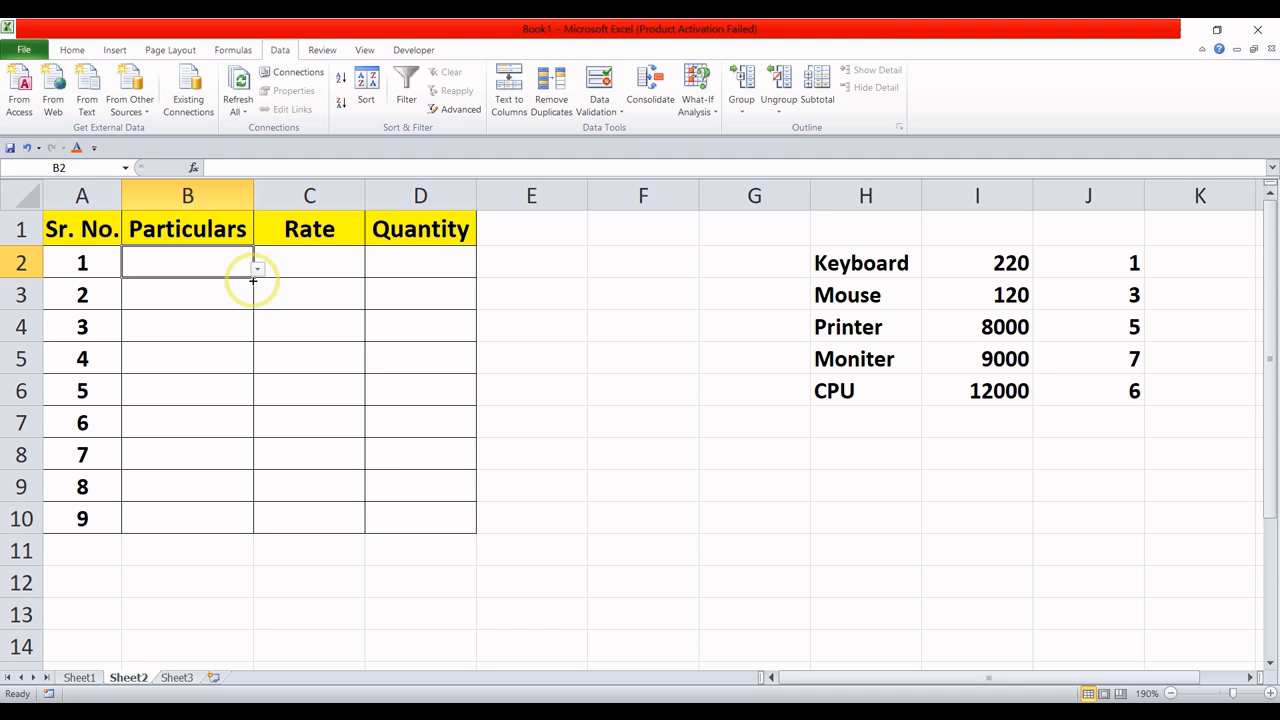
left_click_drag(253, 280, 253, 526)
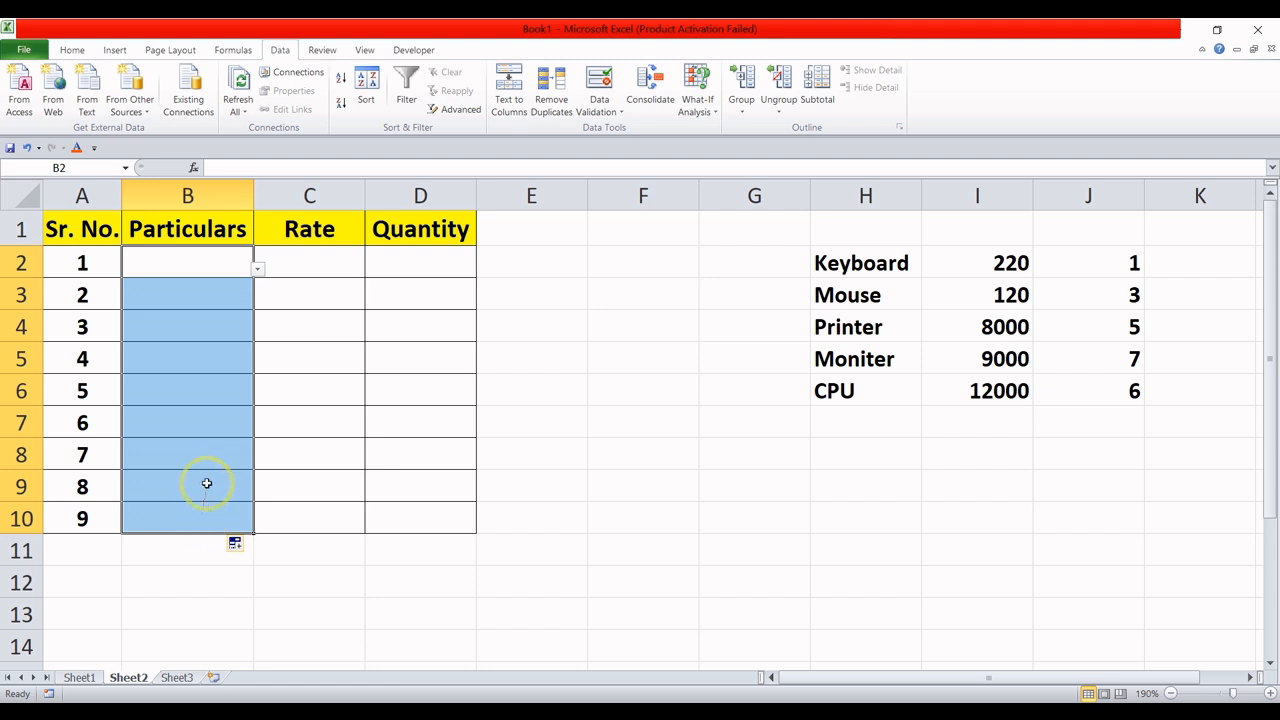
left_click(260, 292)
Choose Keyboard, Mouse and Printer from the in-cell lists of B2, B3 and B4
left_click(228, 257)
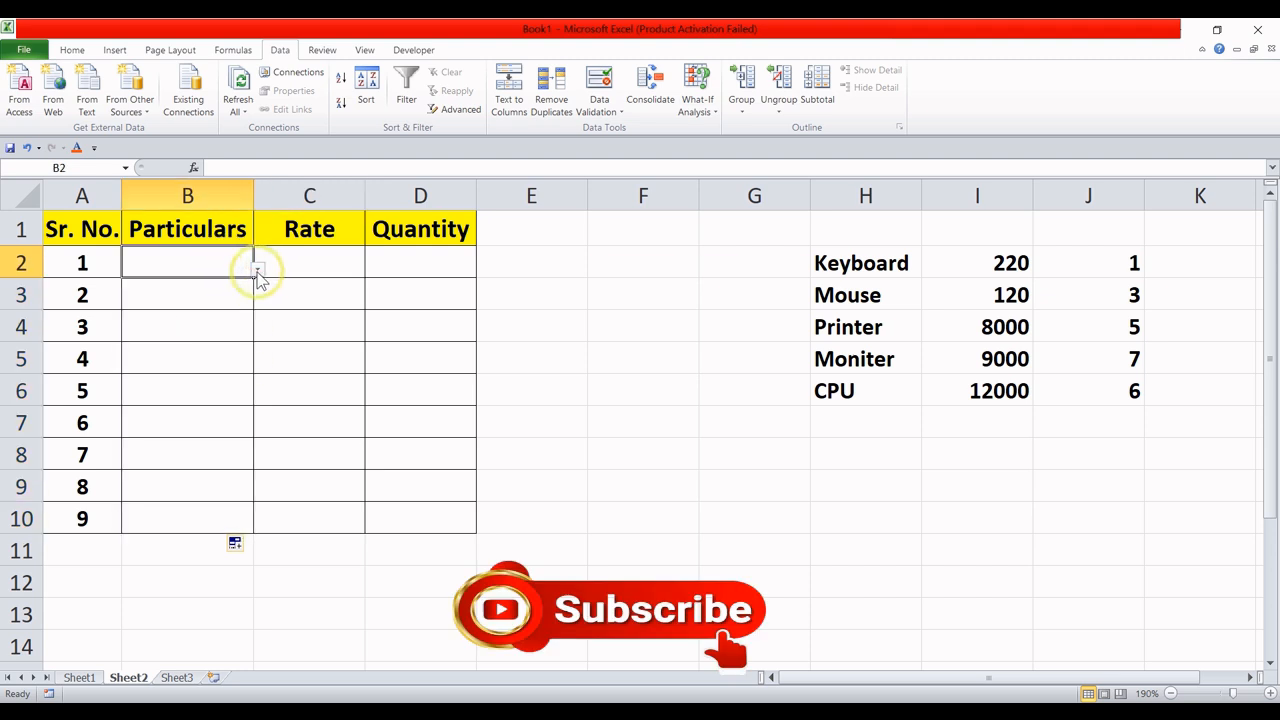
left_click(258, 270)
left_click(224, 288)
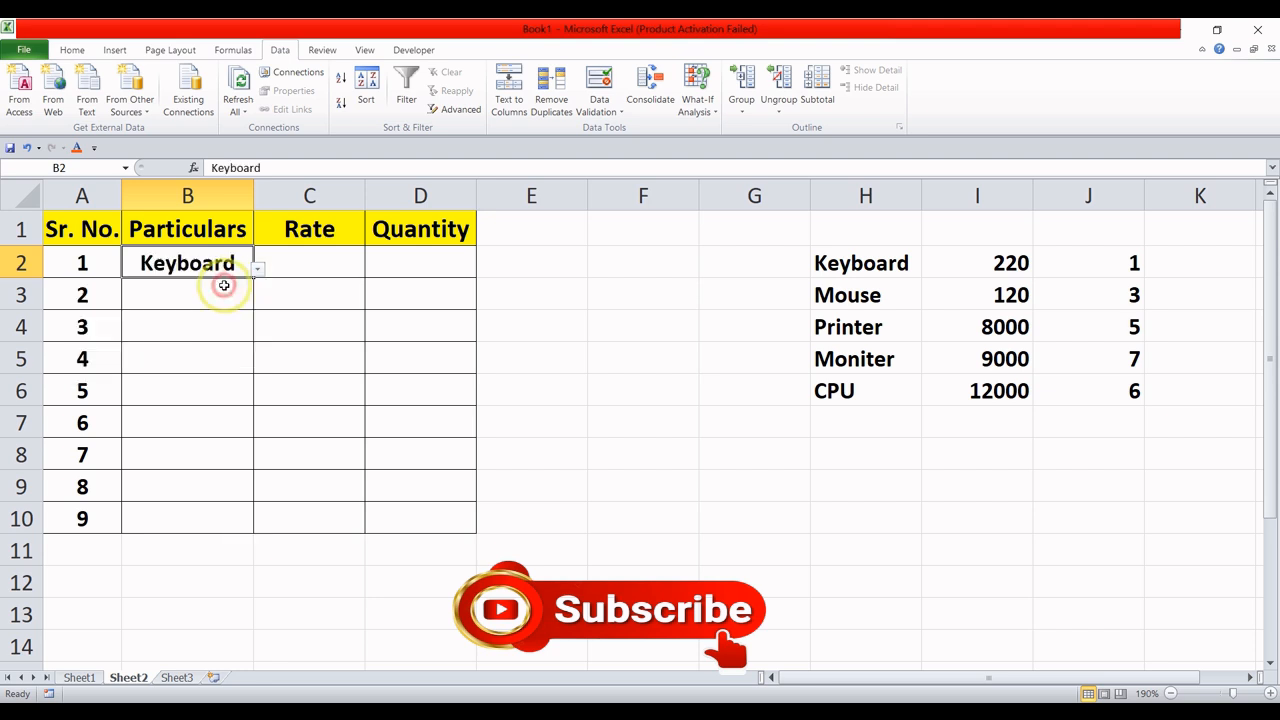
left_click(221, 292)
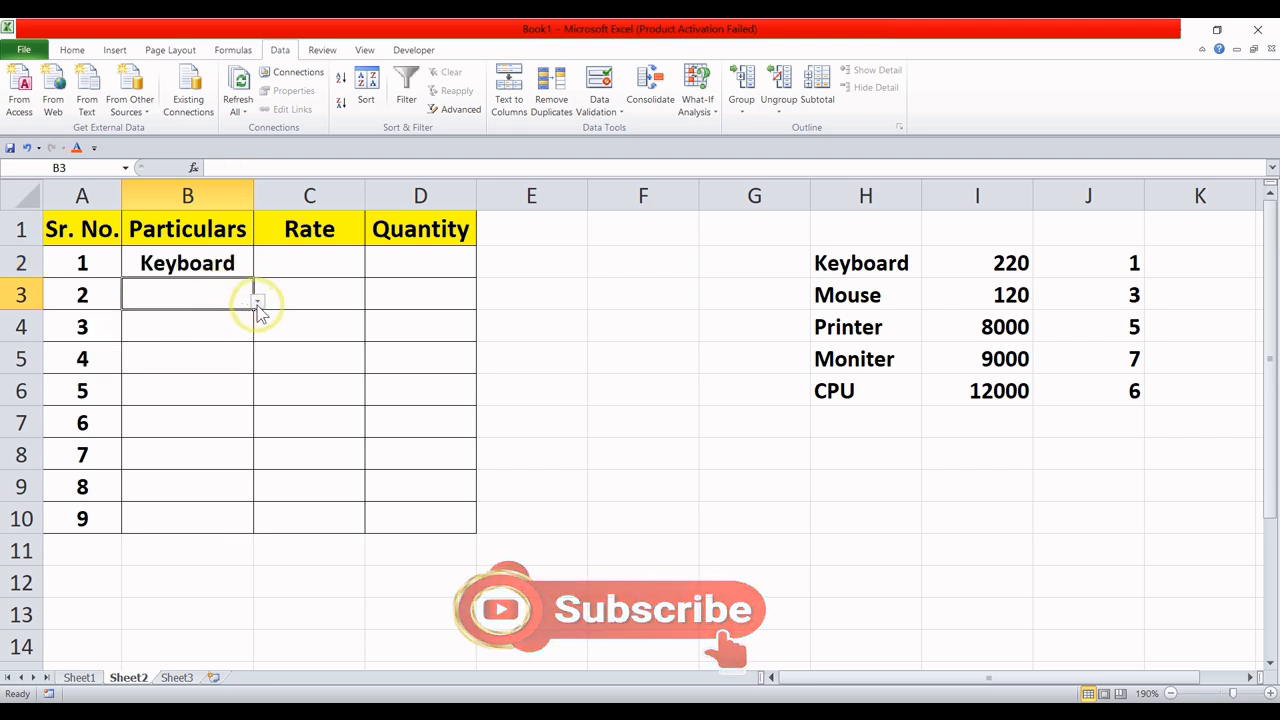
left_click(257, 302)
left_click(214, 341)
left_click(240, 326)
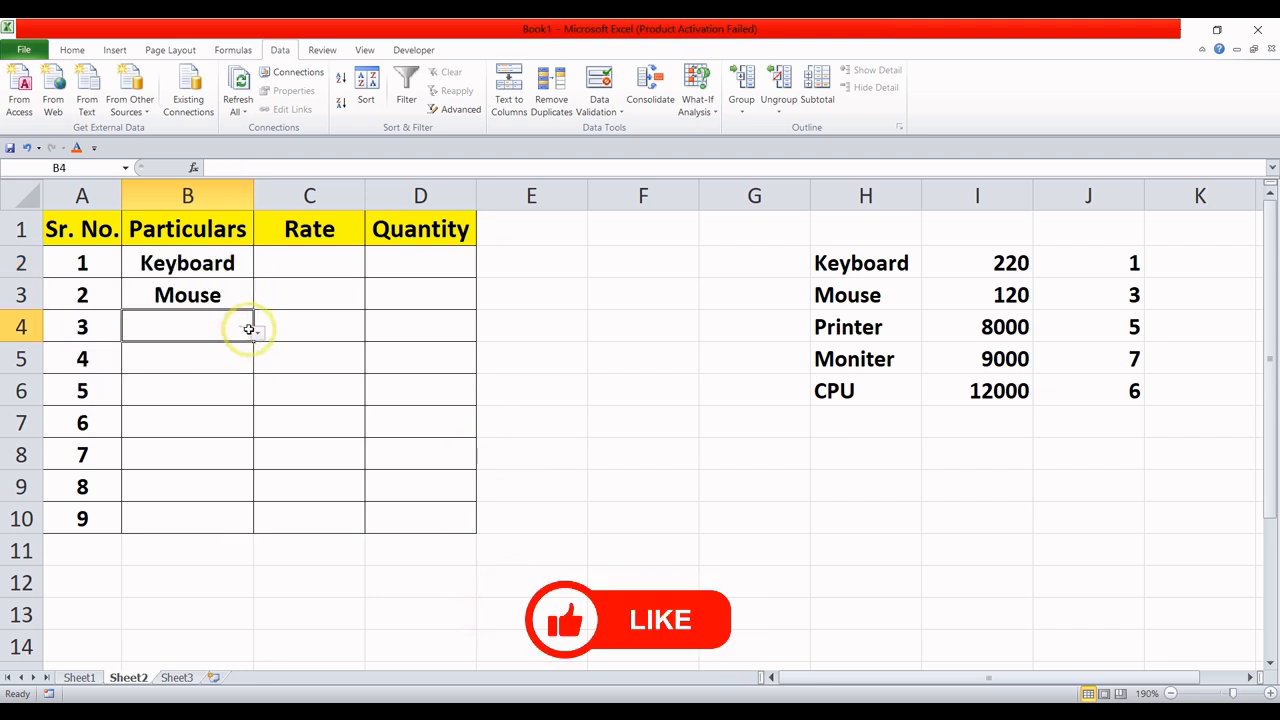
left_click(257, 334)
left_click(195, 396)
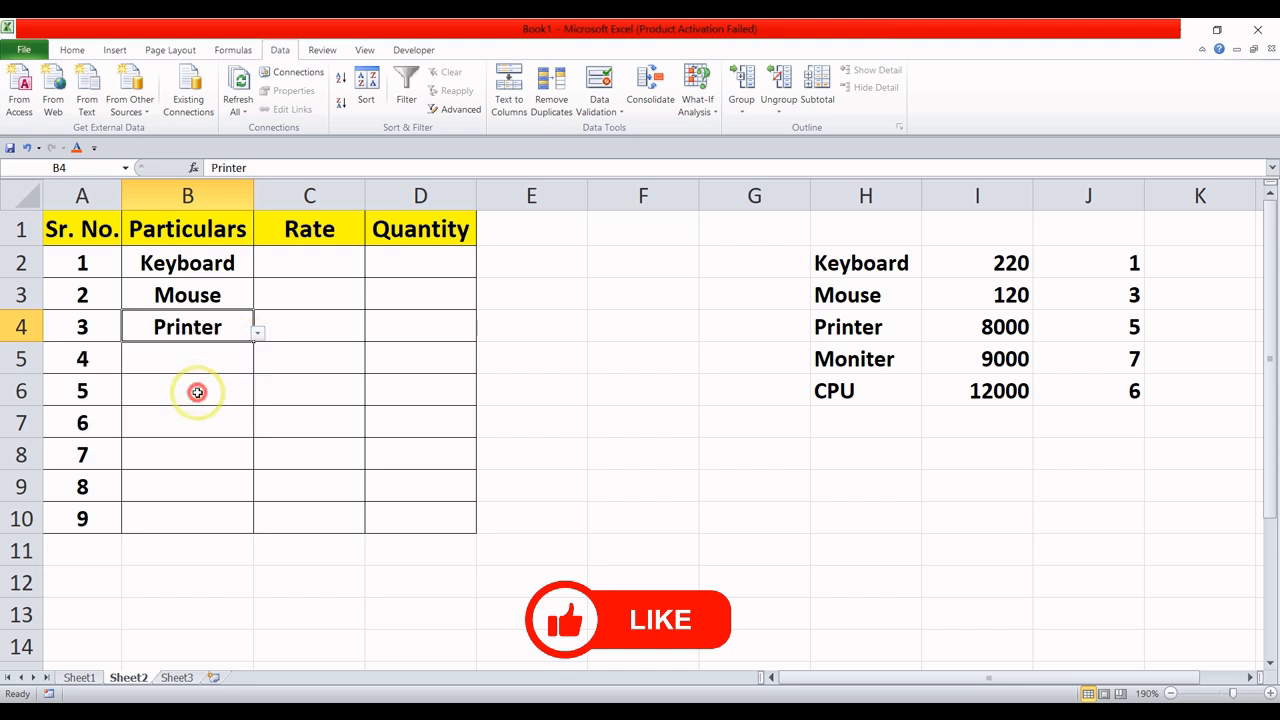
Choose Mouse, Printer and CPU from the in-cell lists of B5, B6 and B7
left_click(238, 357)
left_click(257, 365)
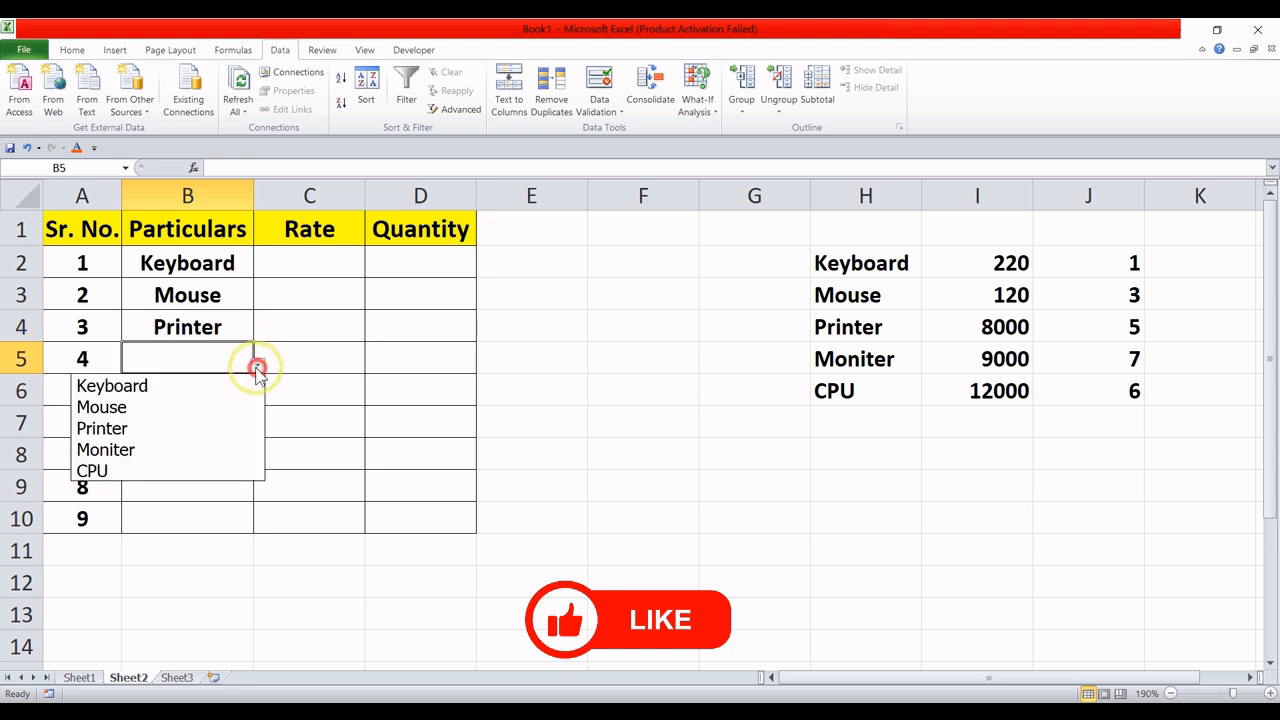
left_click(212, 407)
left_click(252, 394)
left_click(257, 396)
left_click(195, 459)
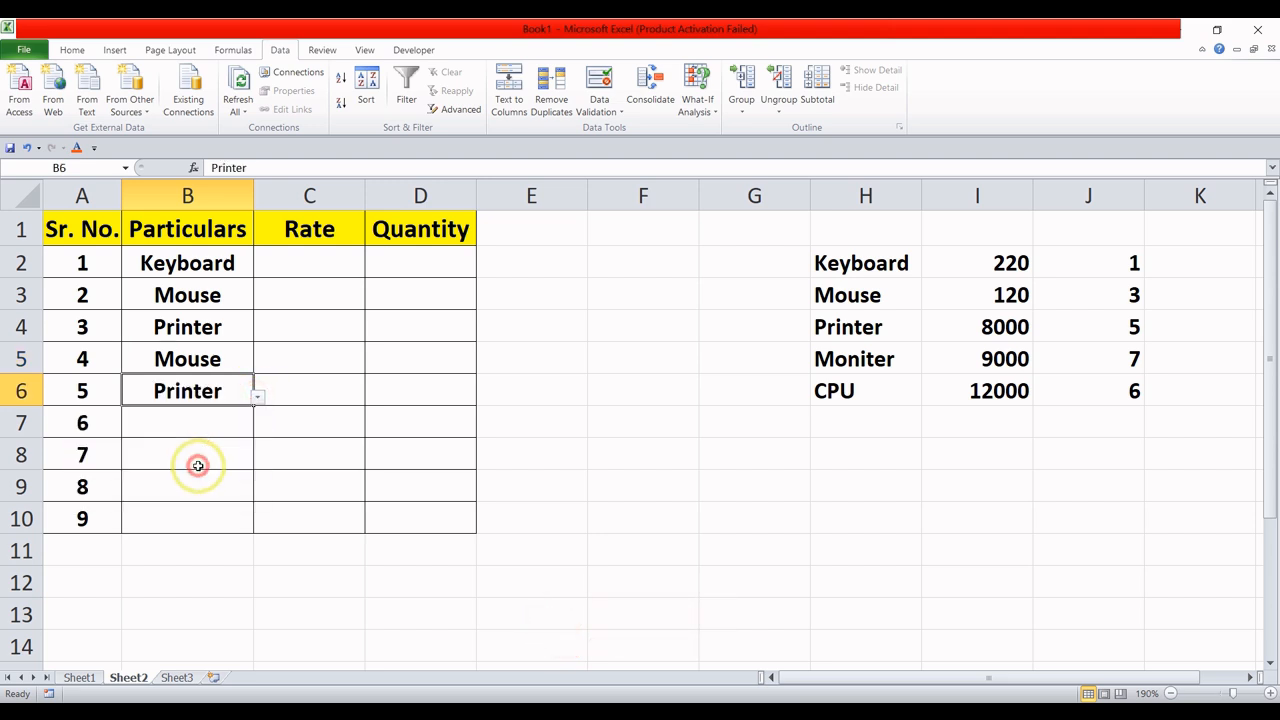
left_click(203, 437)
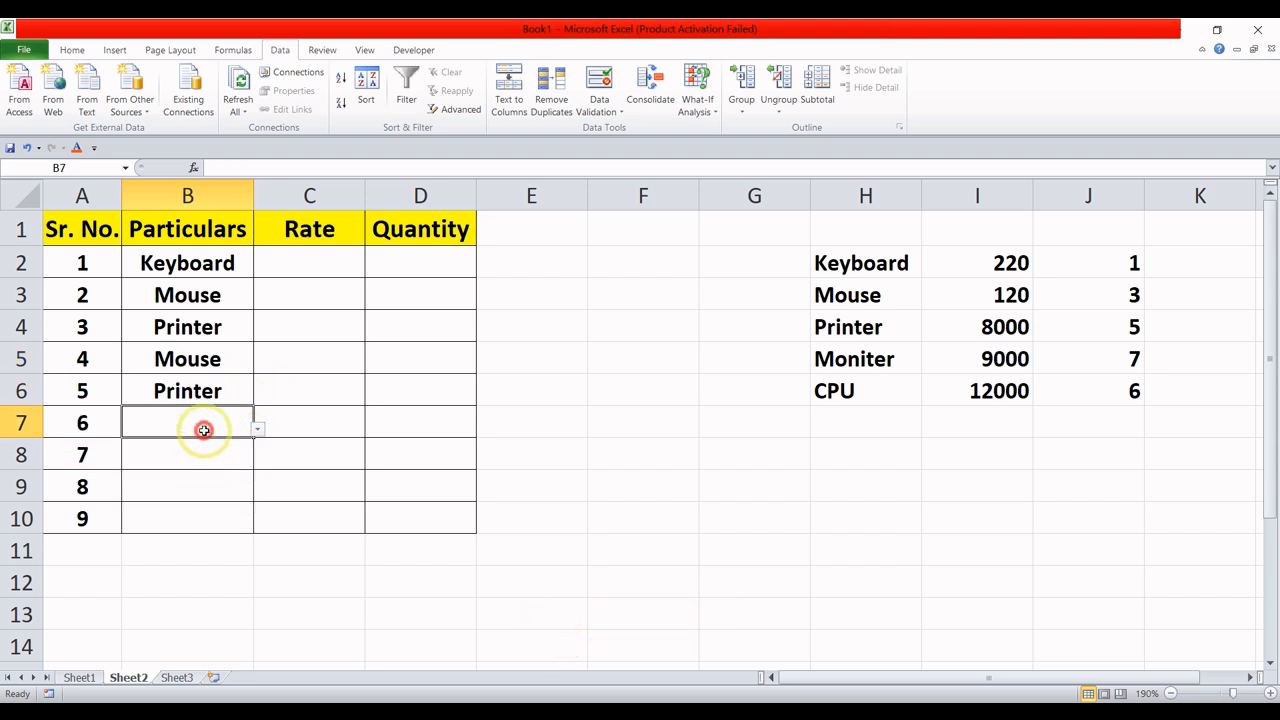
left_click(257, 428)
left_click(190, 532)
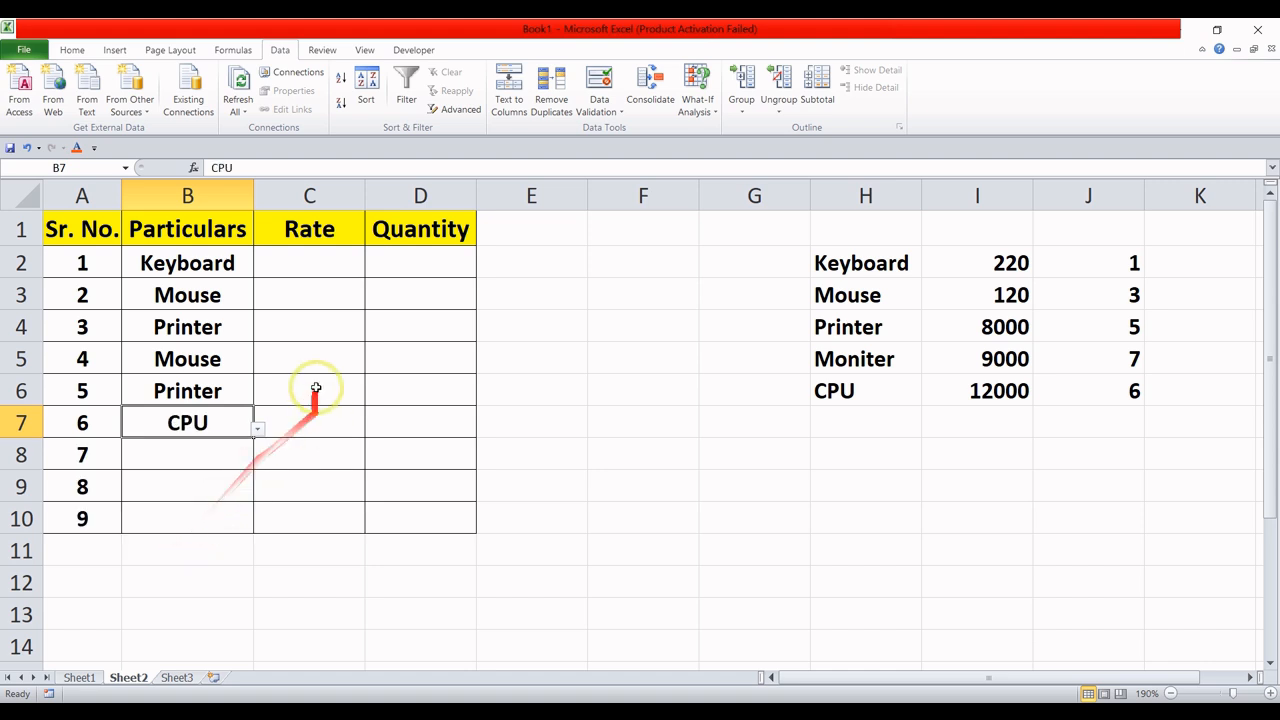
Add a List data validation to cell C2 with source =$I$2:$I$6 and copy it down through C10
left_click(333, 263)
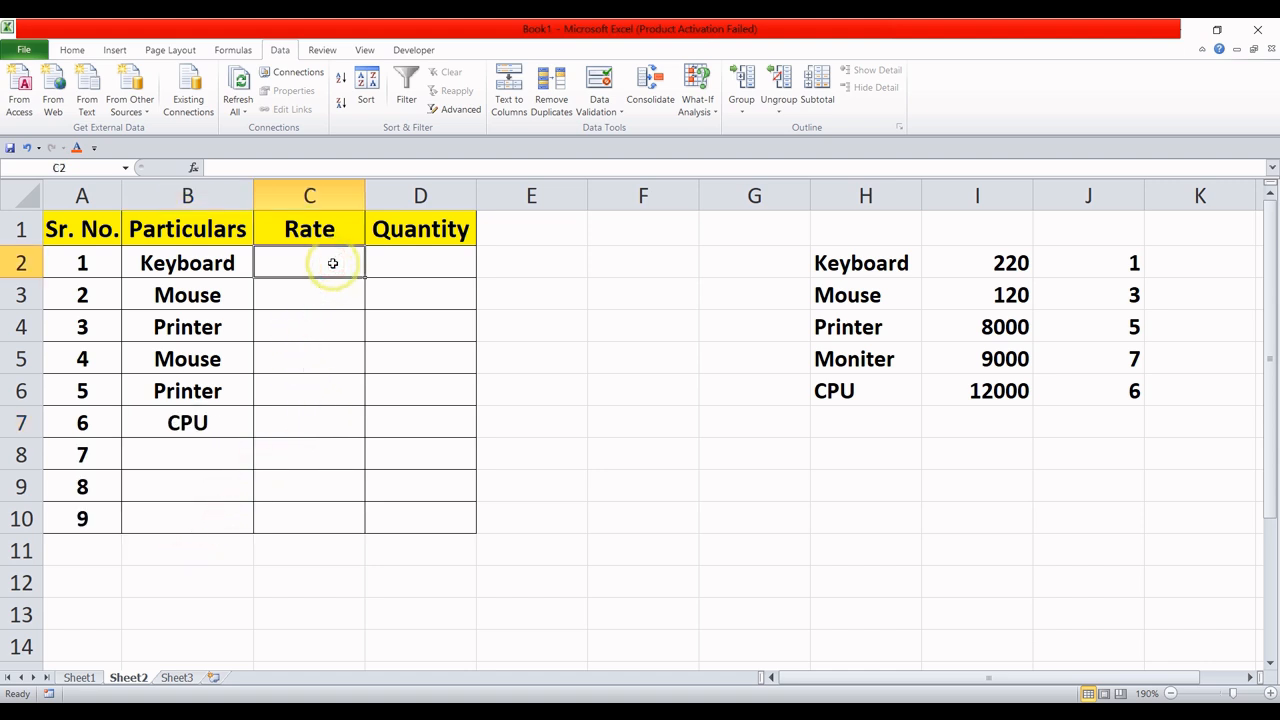
left_click(594, 111)
left_click(614, 130)
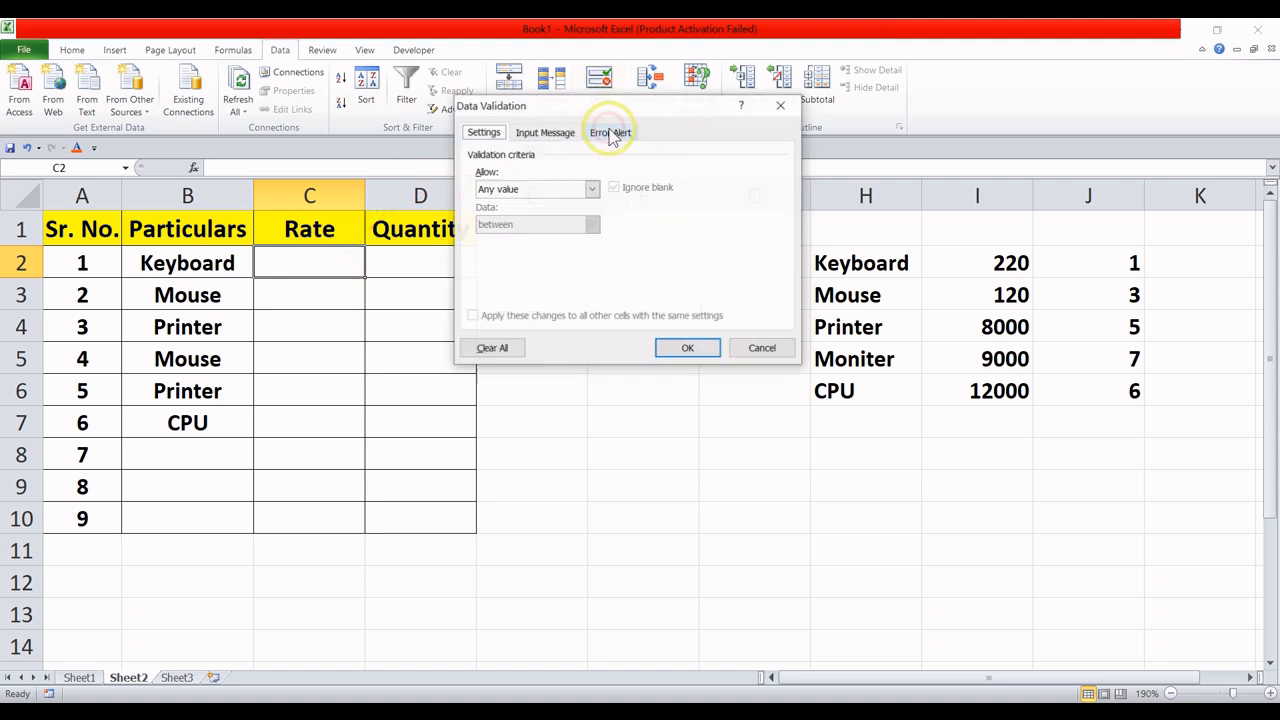
left_click(591, 188)
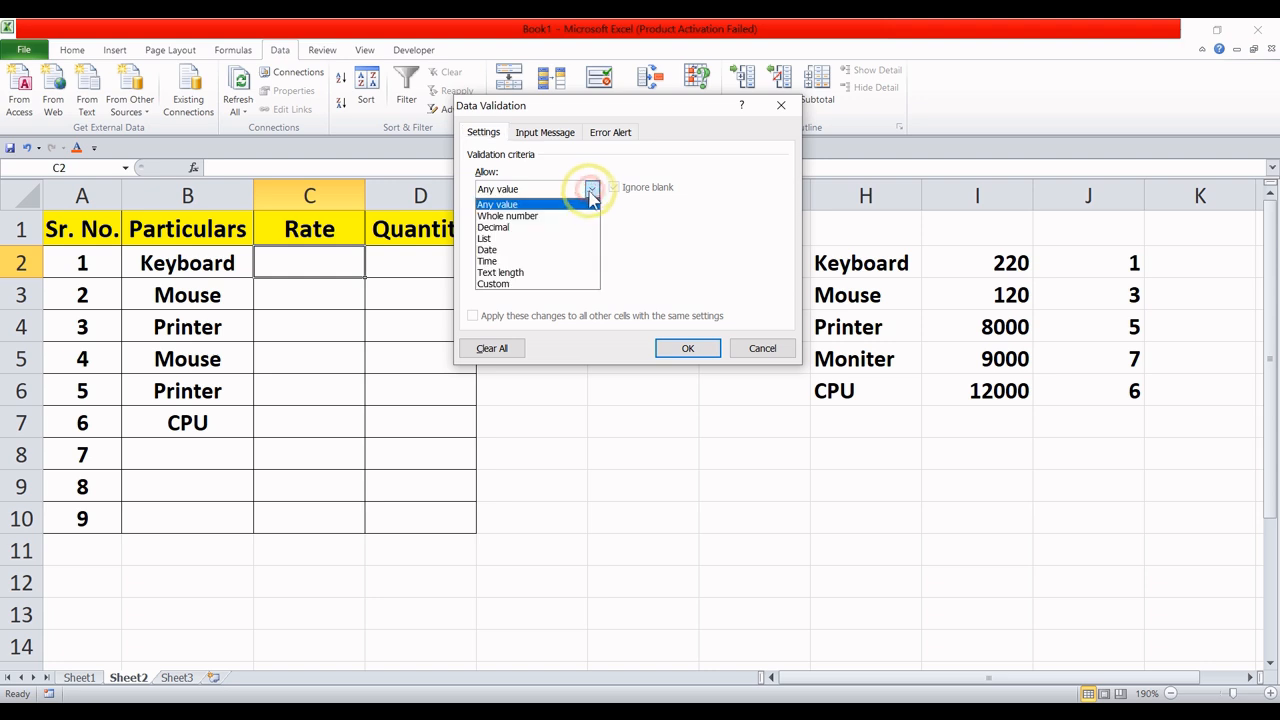
left_click(542, 241)
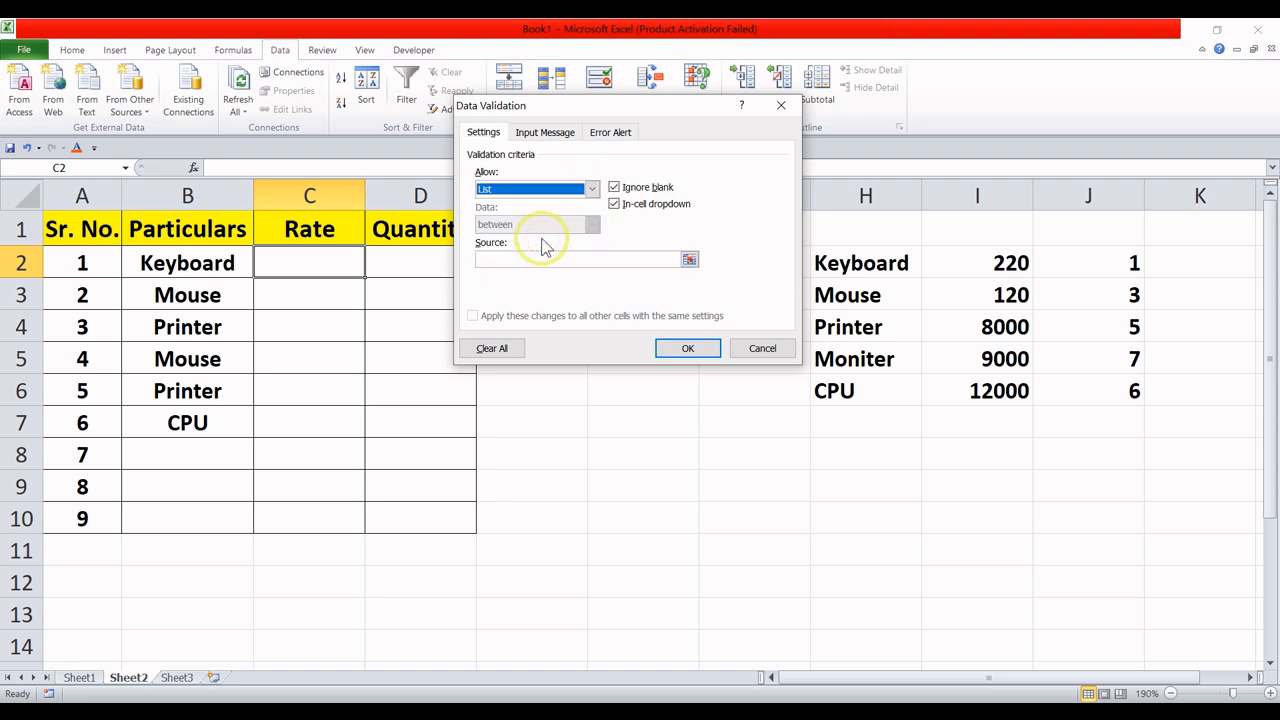
left_click(562, 259)
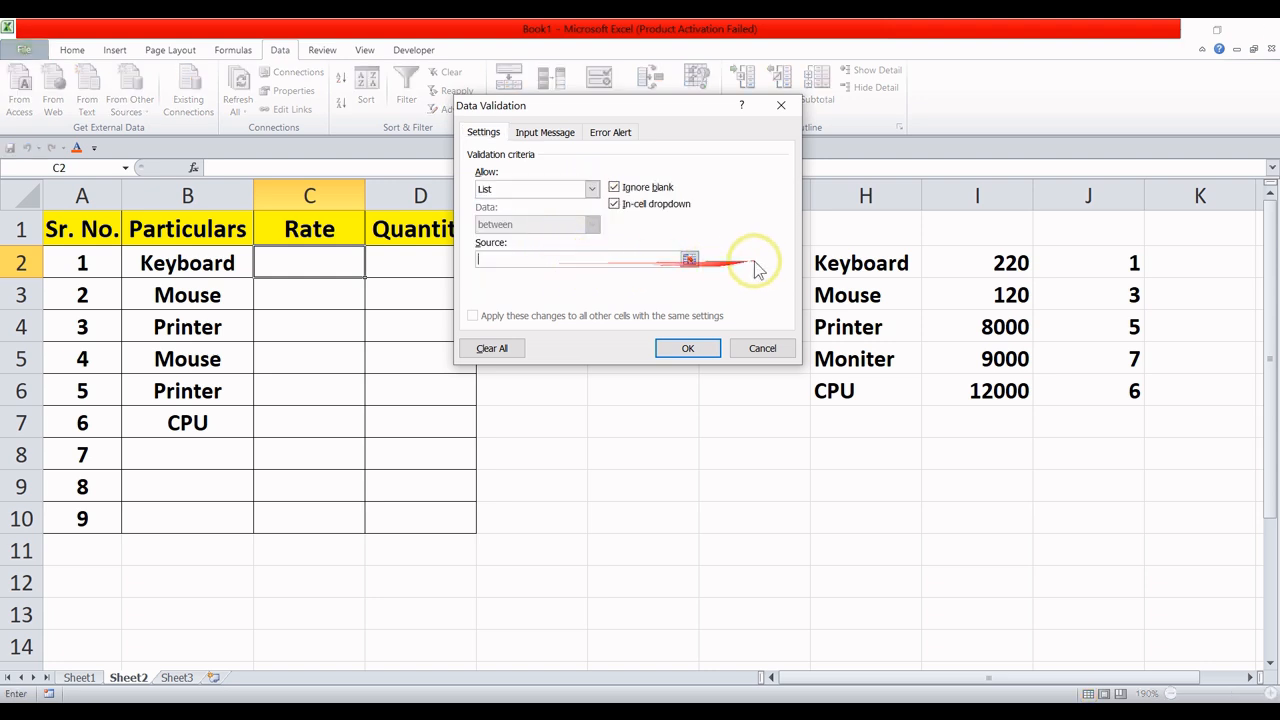
left_click_drag(971, 251, 971, 381)
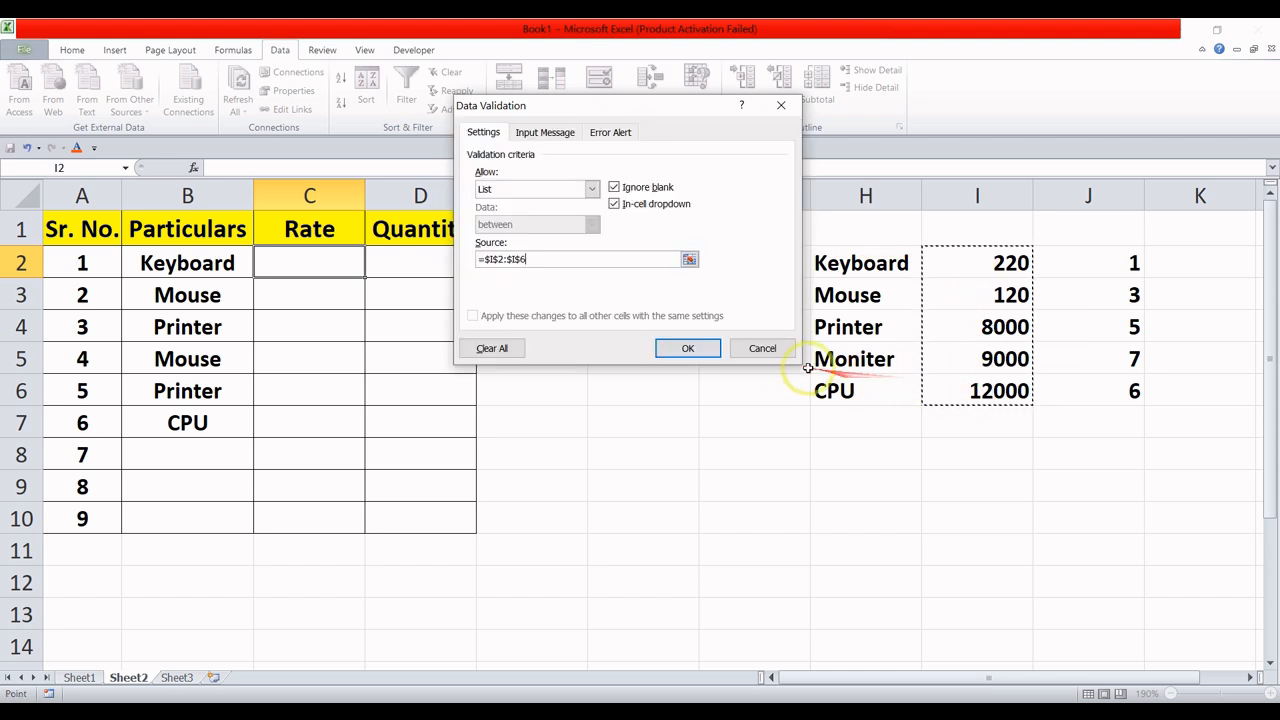
left_click(700, 350)
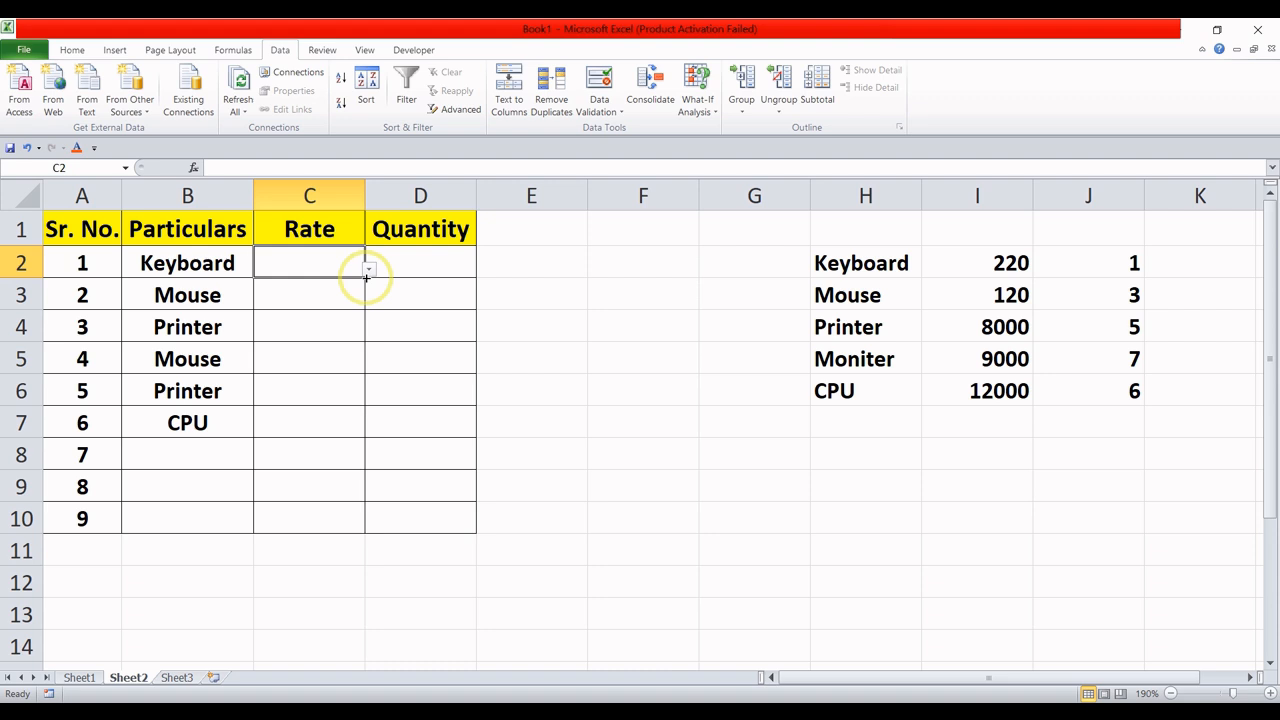
left_click_drag(366, 277, 352, 523)
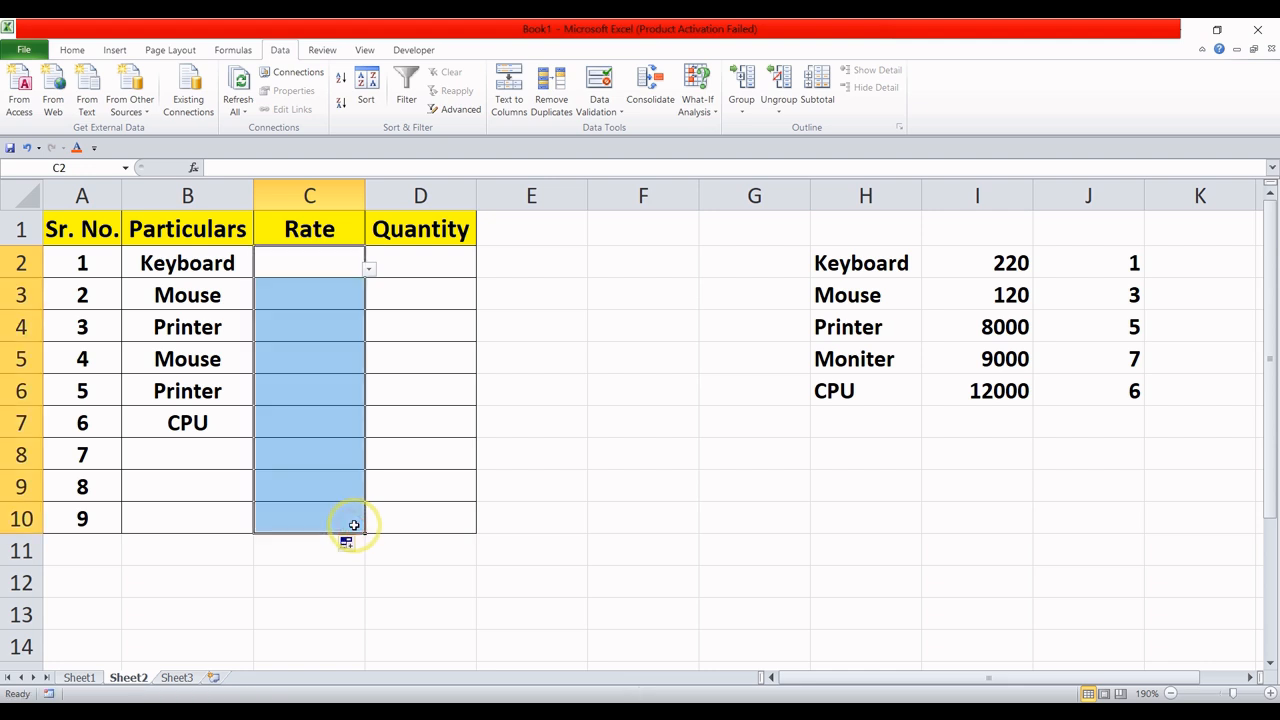
left_click(401, 344)
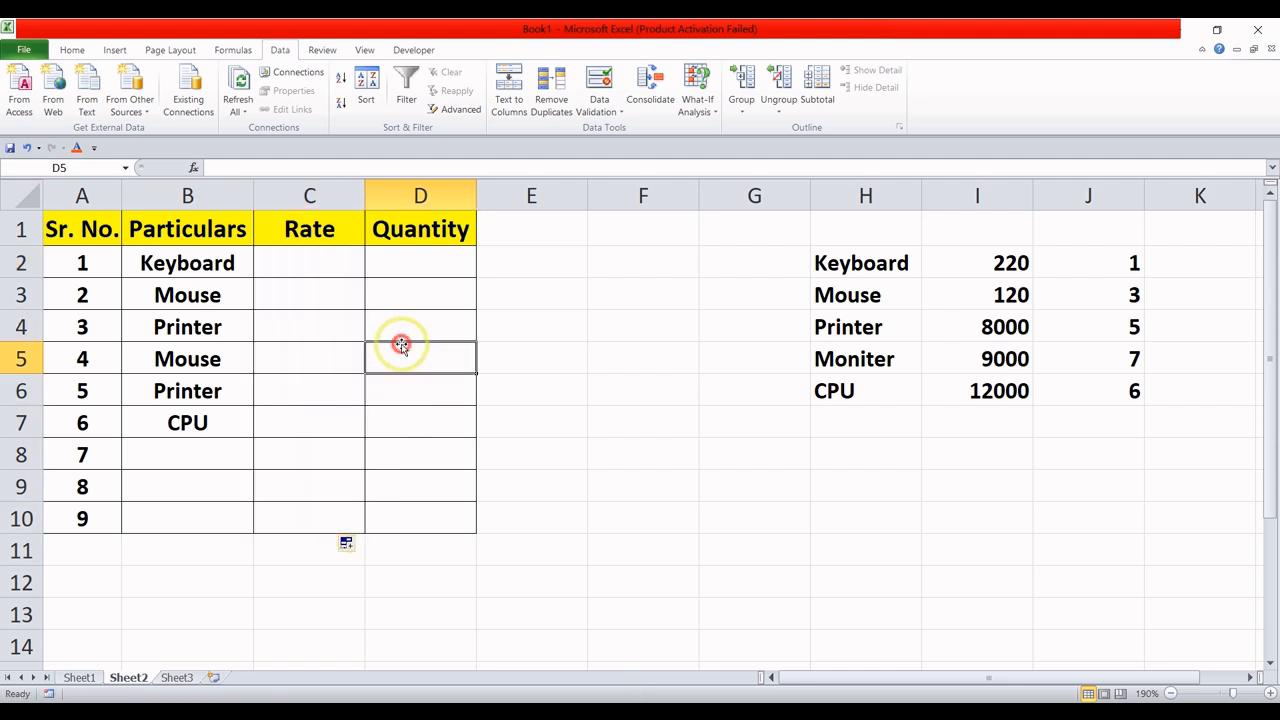
Choose 220, 120 and 8000 from the in-cell Rate lists of C2, C3 and C4
left_click(341, 264)
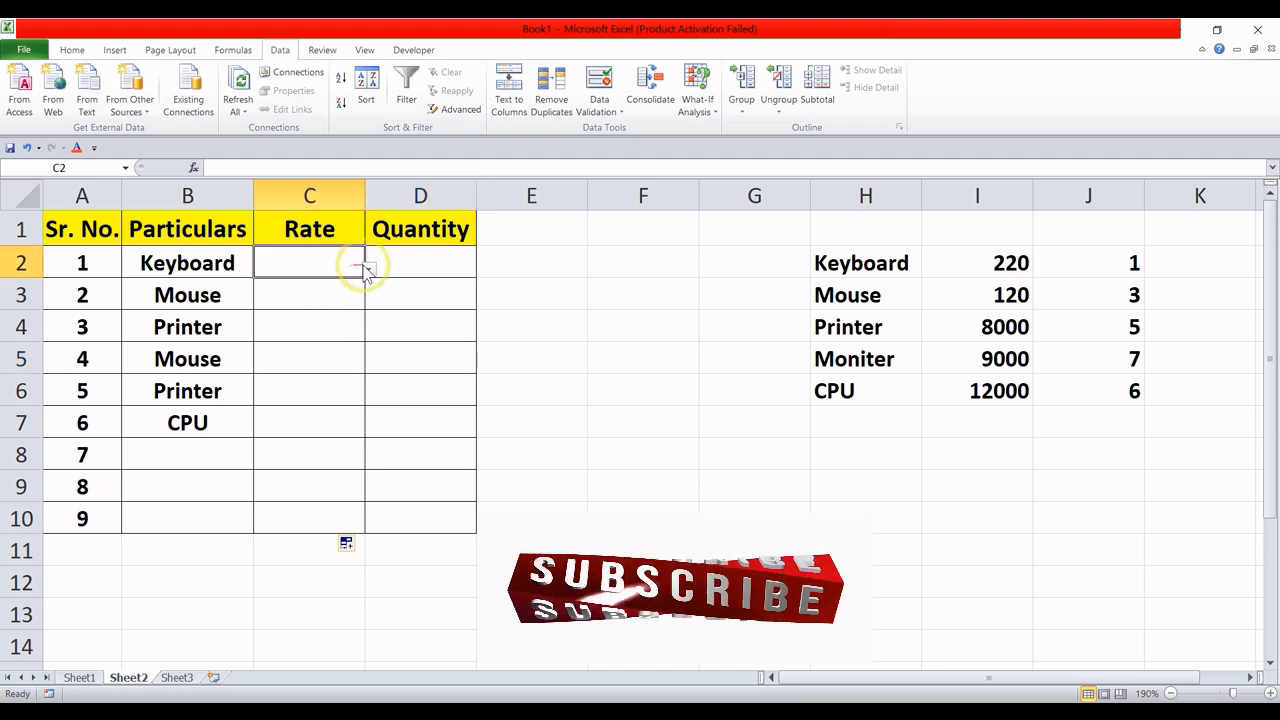
left_click(368, 269)
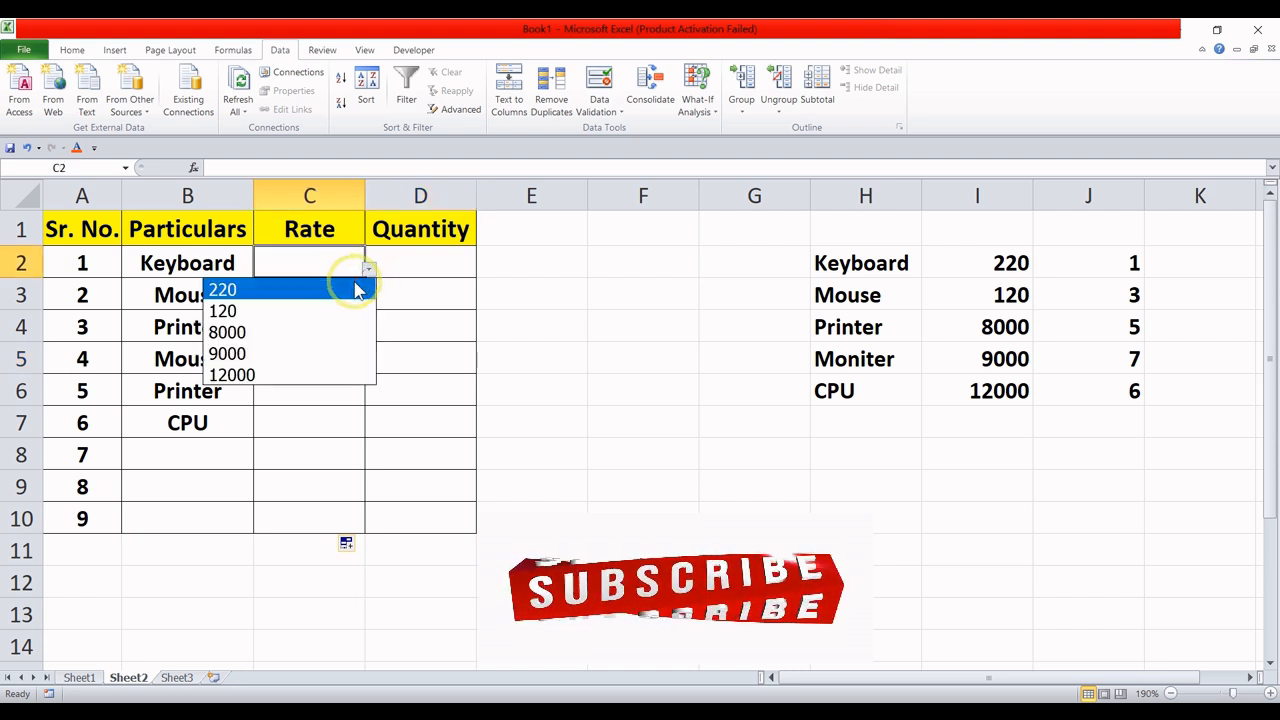
left_click(348, 258)
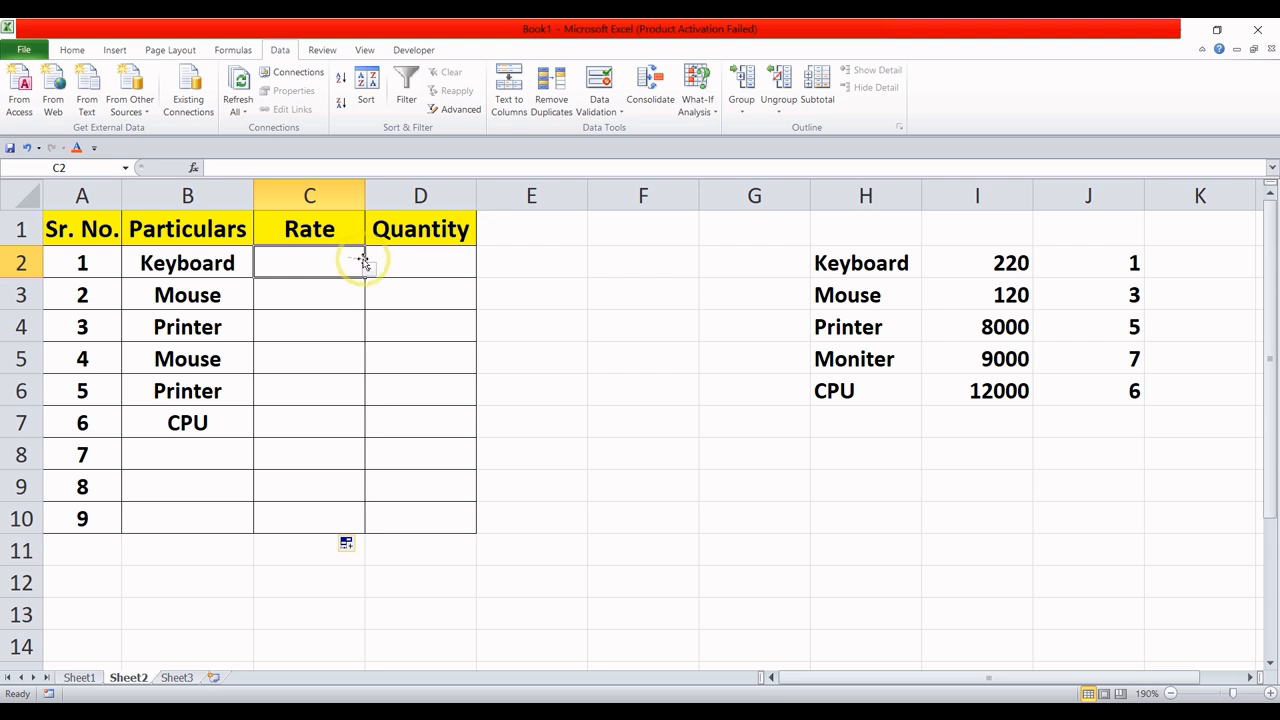
left_click(369, 269)
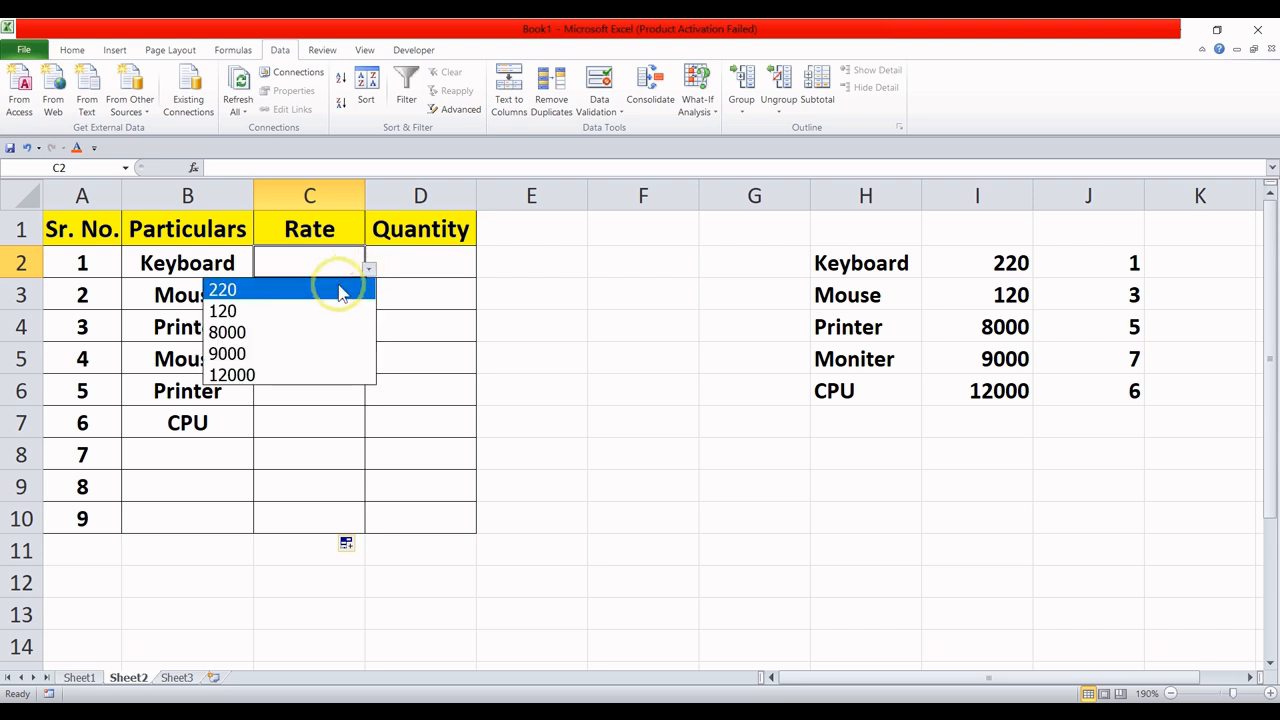
left_click(340, 289)
left_click(340, 294)
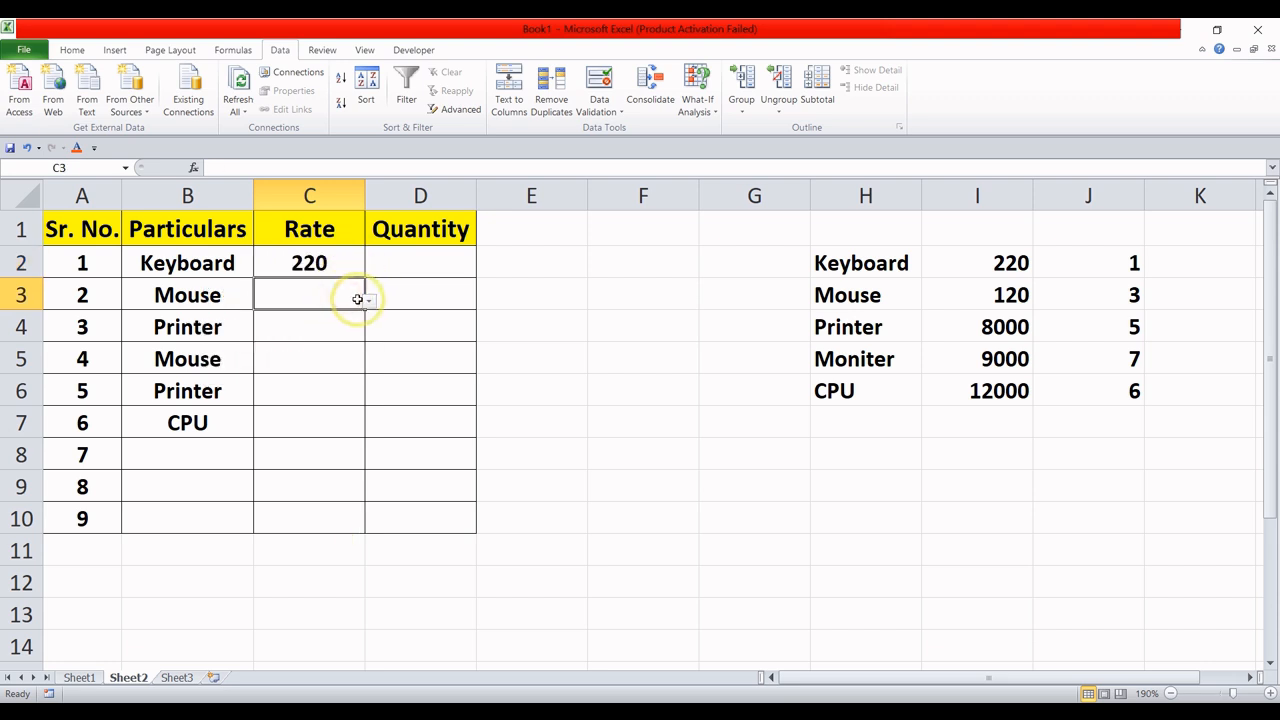
left_click(369, 305)
left_click(337, 340)
left_click(333, 319)
left_click(369, 333)
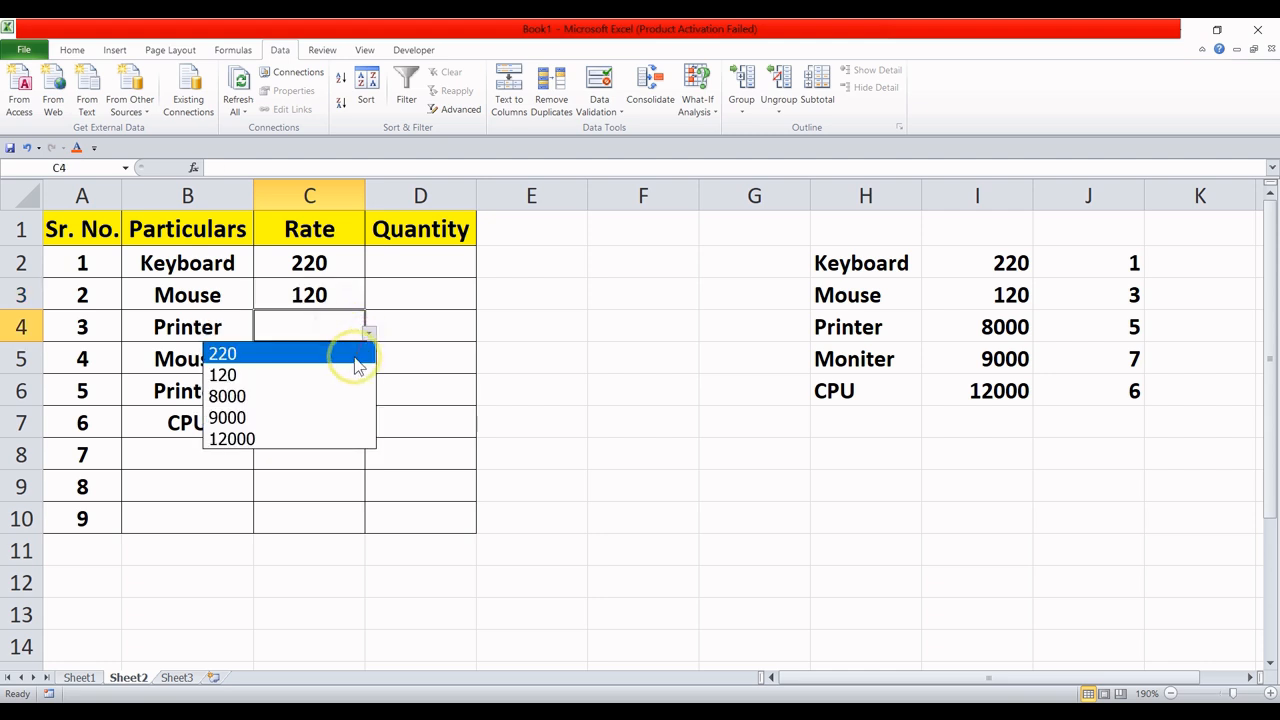
left_click(341, 397)
Choose 120, 8000 and 9000 from the in-cell Rate lists of C5, C6 and C7
left_click(351, 362)
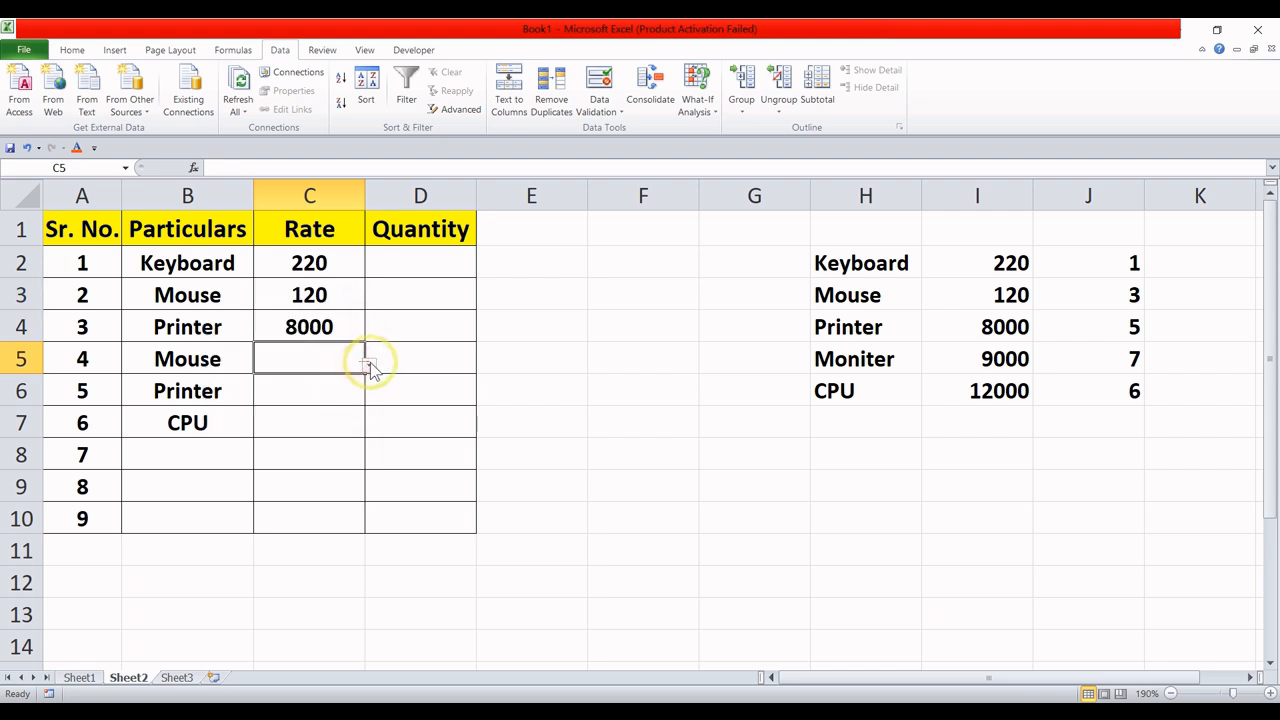
left_click(369, 365)
left_click(325, 404)
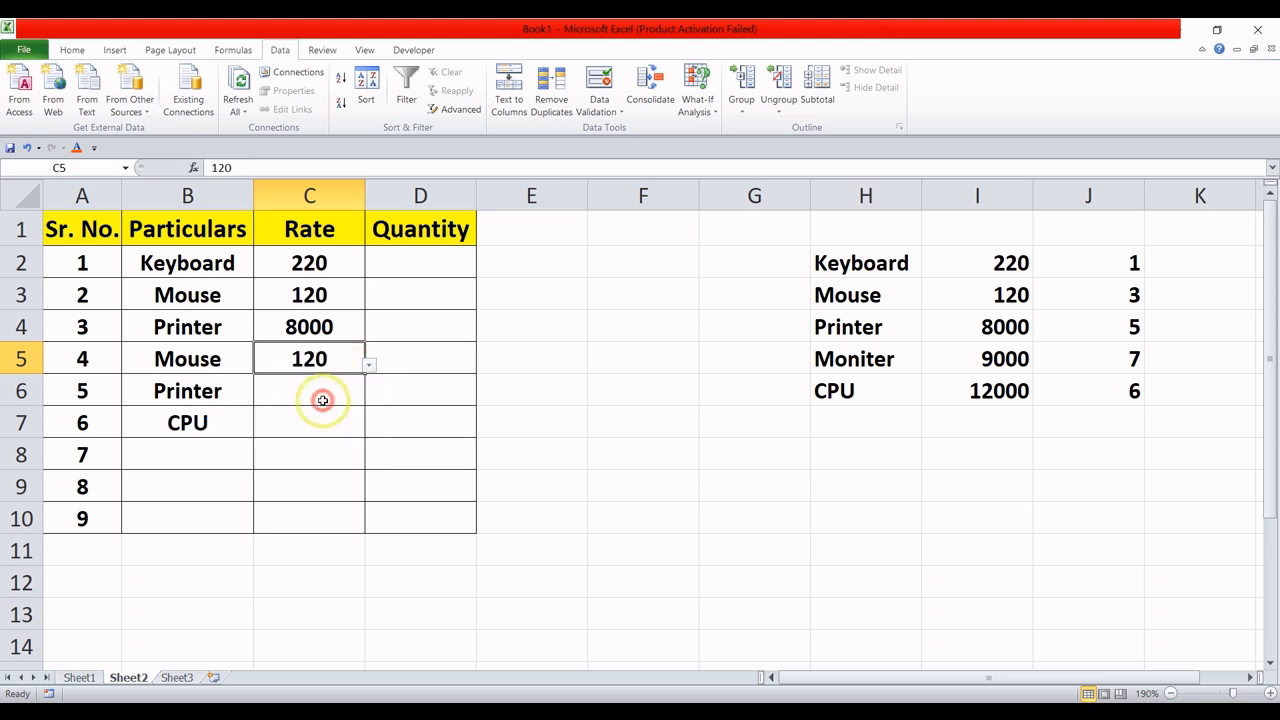
left_click(322, 388)
left_click(369, 397)
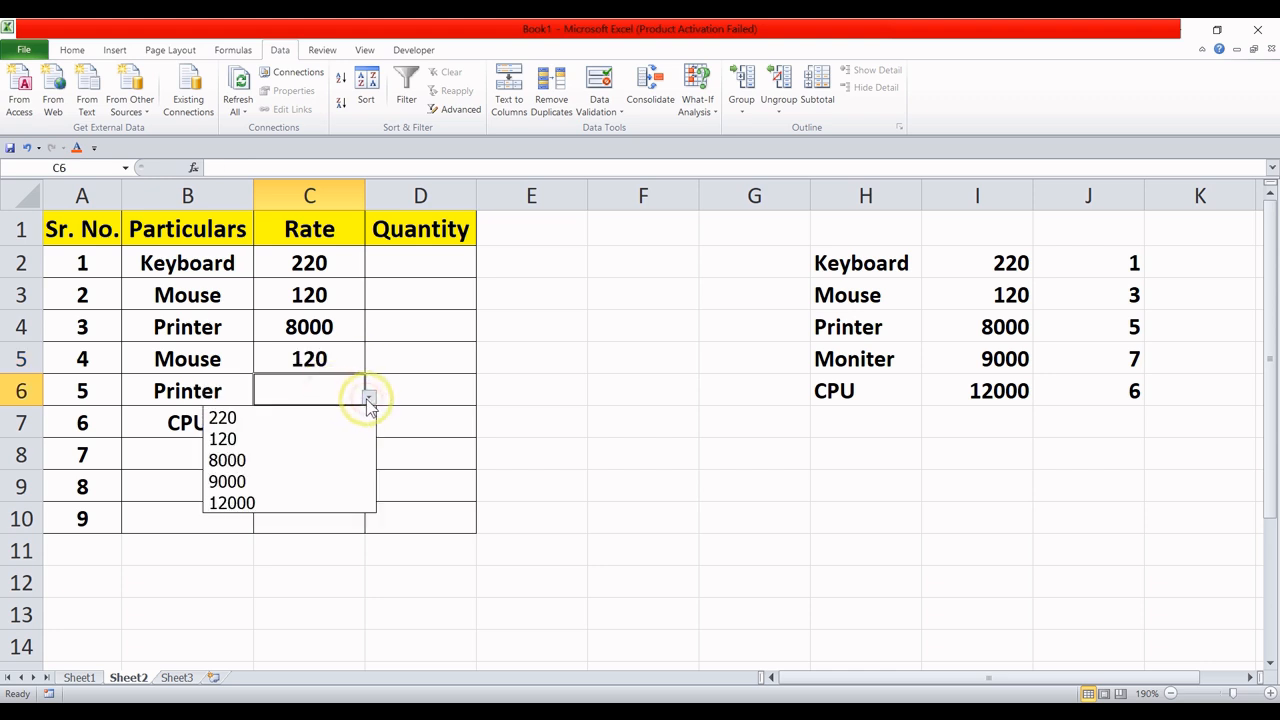
left_click(337, 460)
left_click(331, 429)
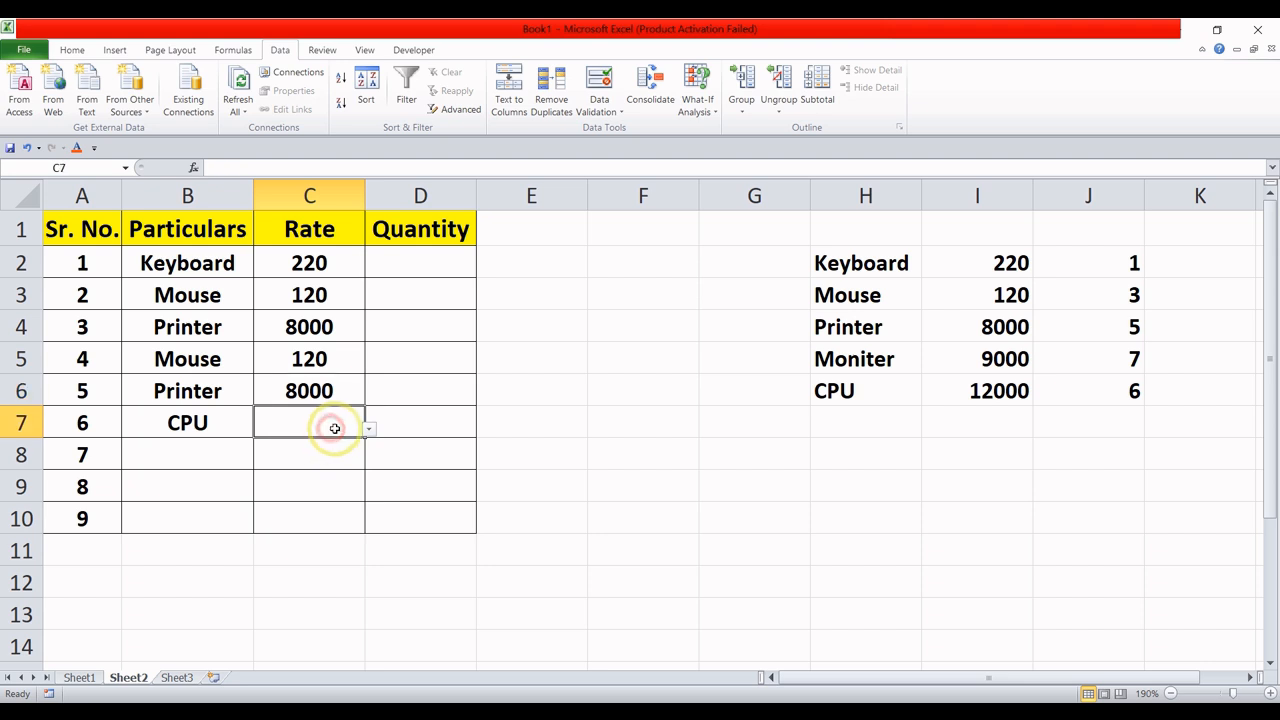
left_click(367, 429)
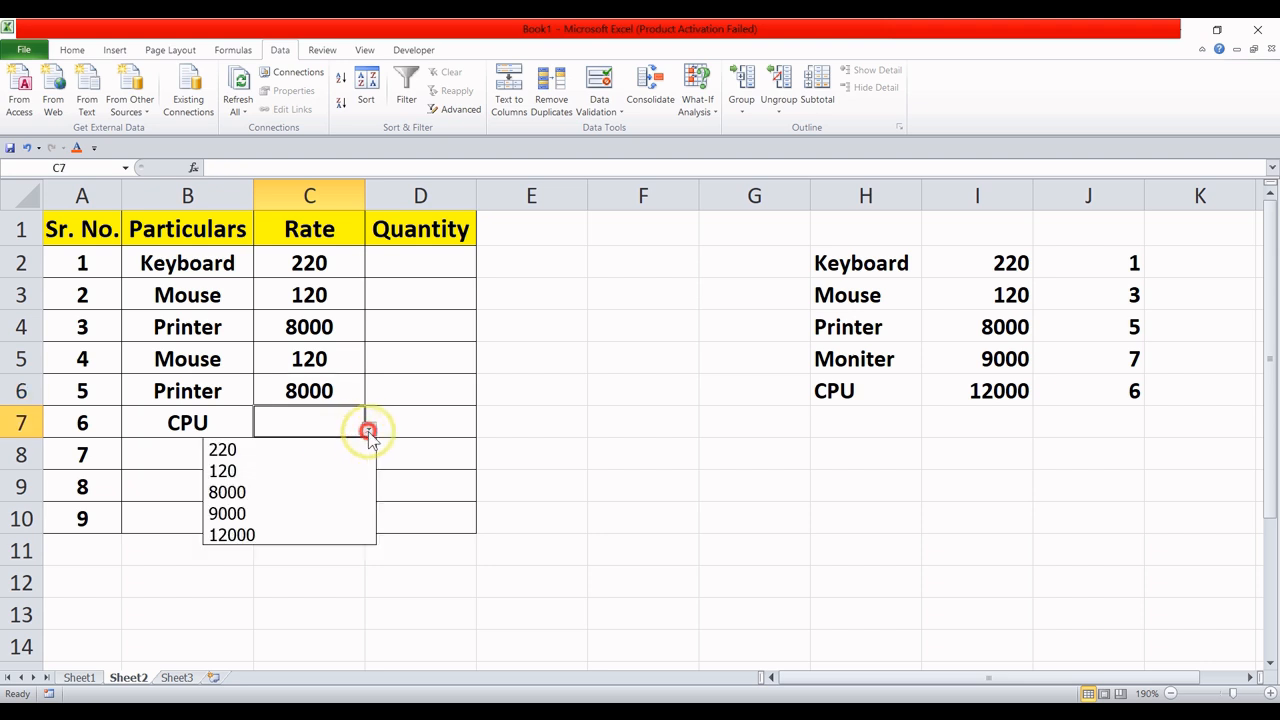
left_click(317, 507)
left_click(413, 388)
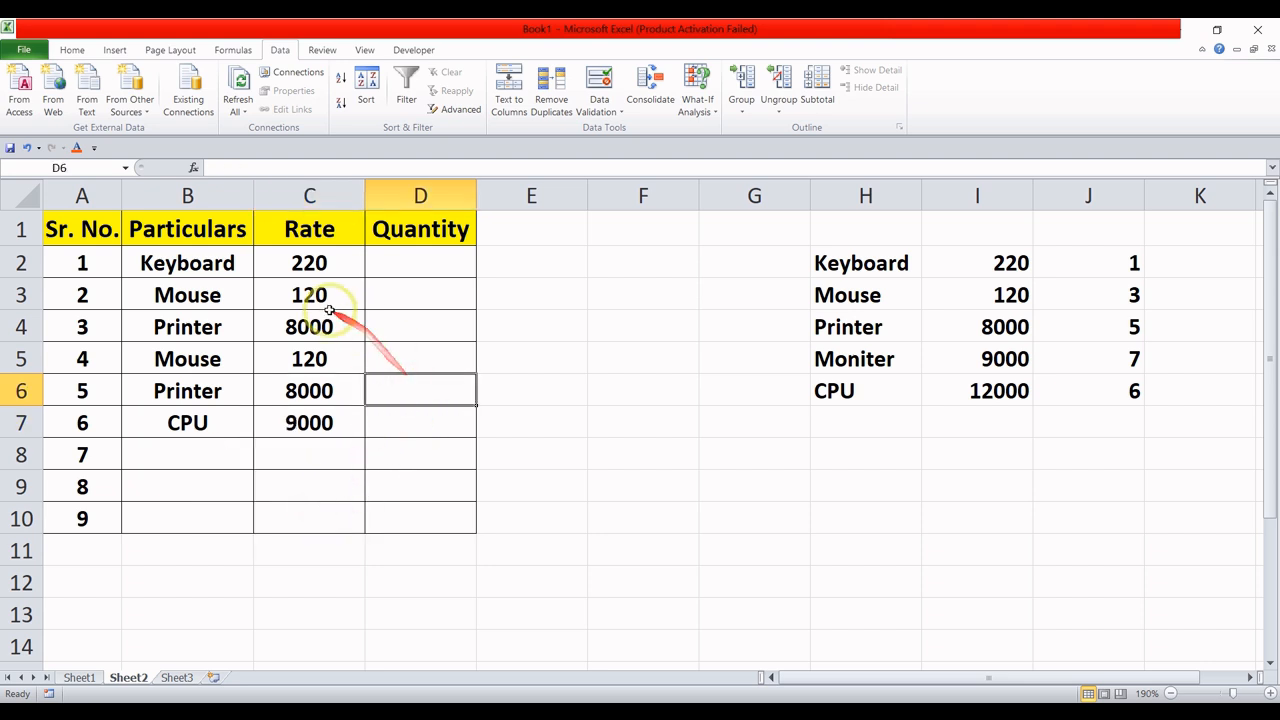
Add a List data validation to cell D2 with source =$J$2:$J$6 and copy it down through D10
left_click(420, 258)
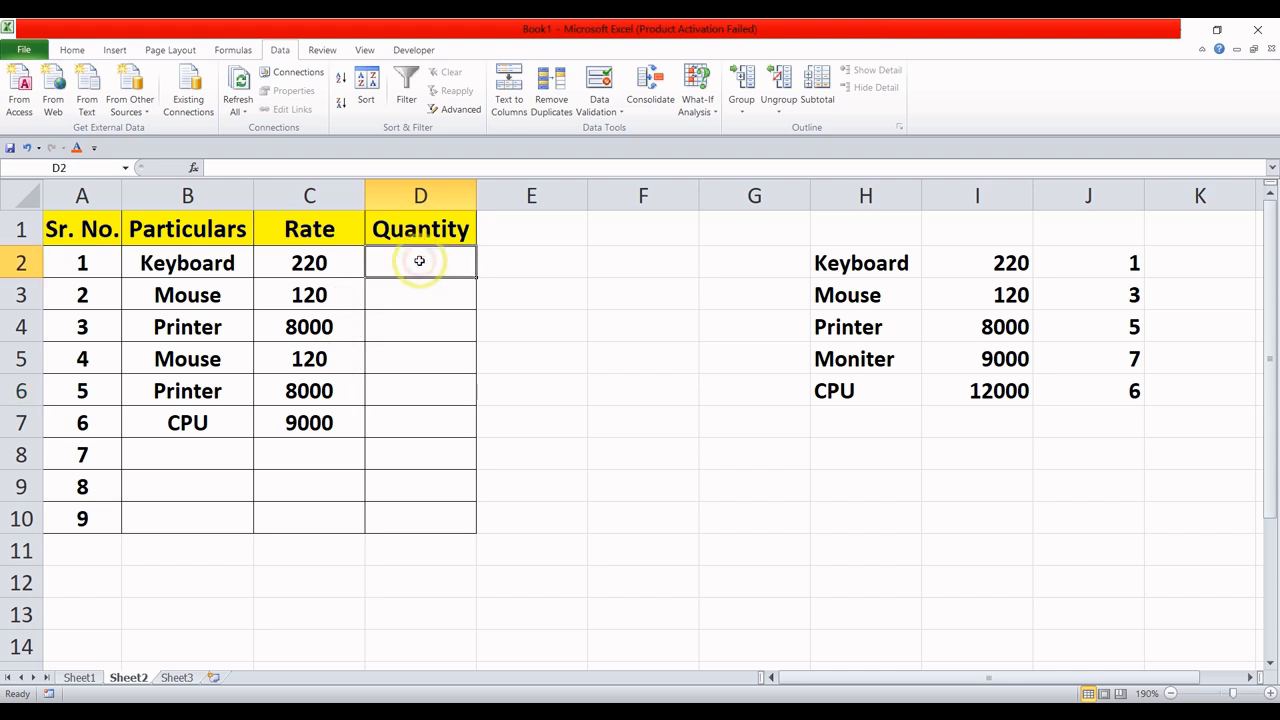
left_click(598, 112)
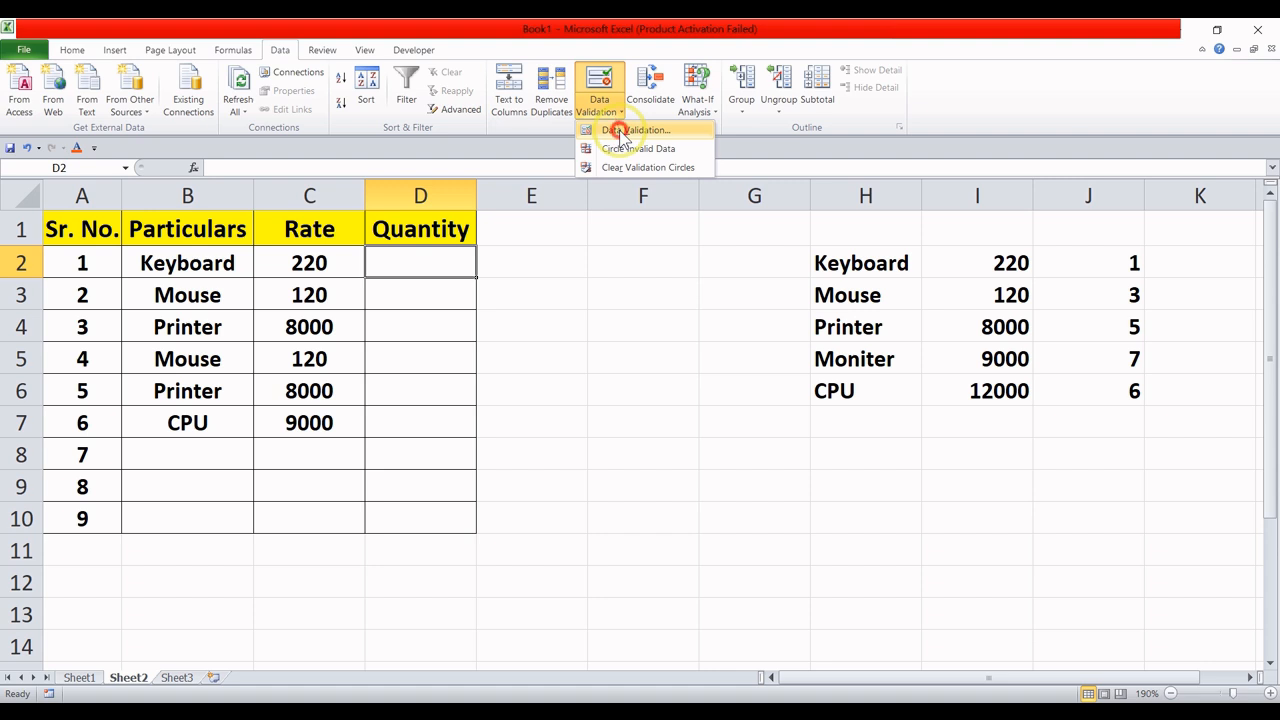
left_click(618, 130)
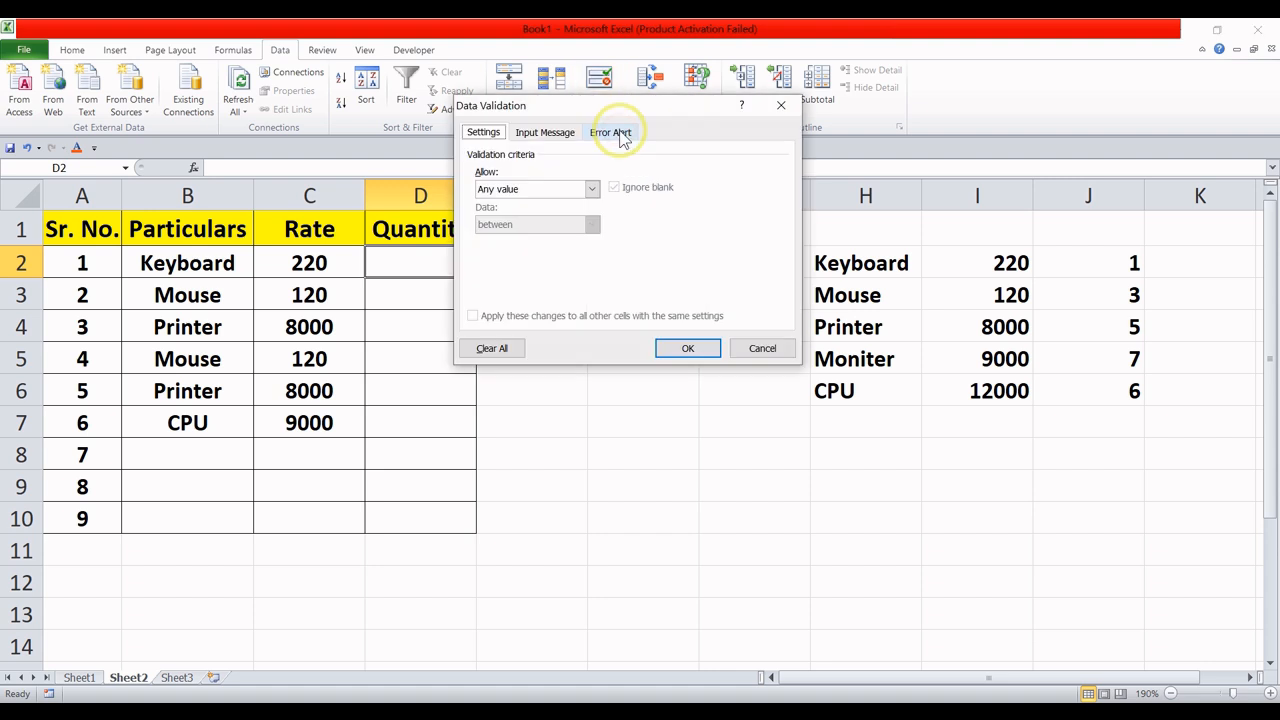
left_click(591, 192)
left_click(566, 232)
left_click(591, 189)
left_click(543, 239)
left_click(600, 262)
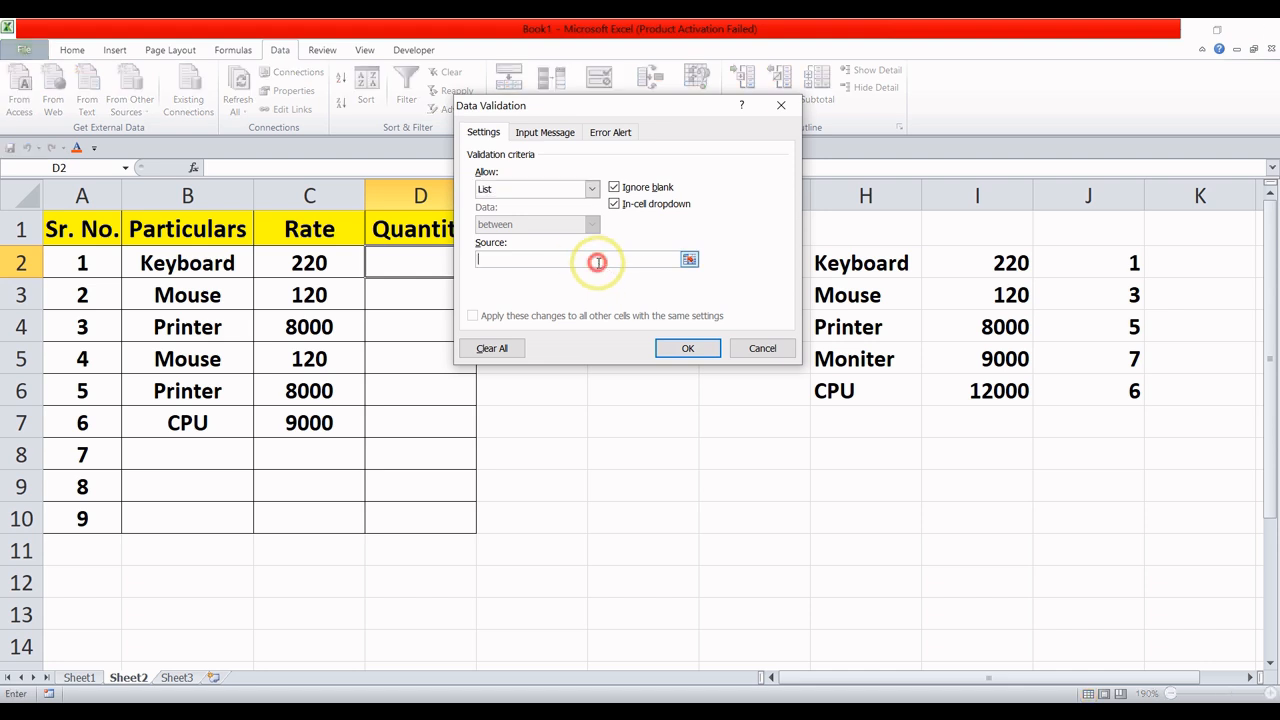
left_click_drag(1080, 264, 1094, 385)
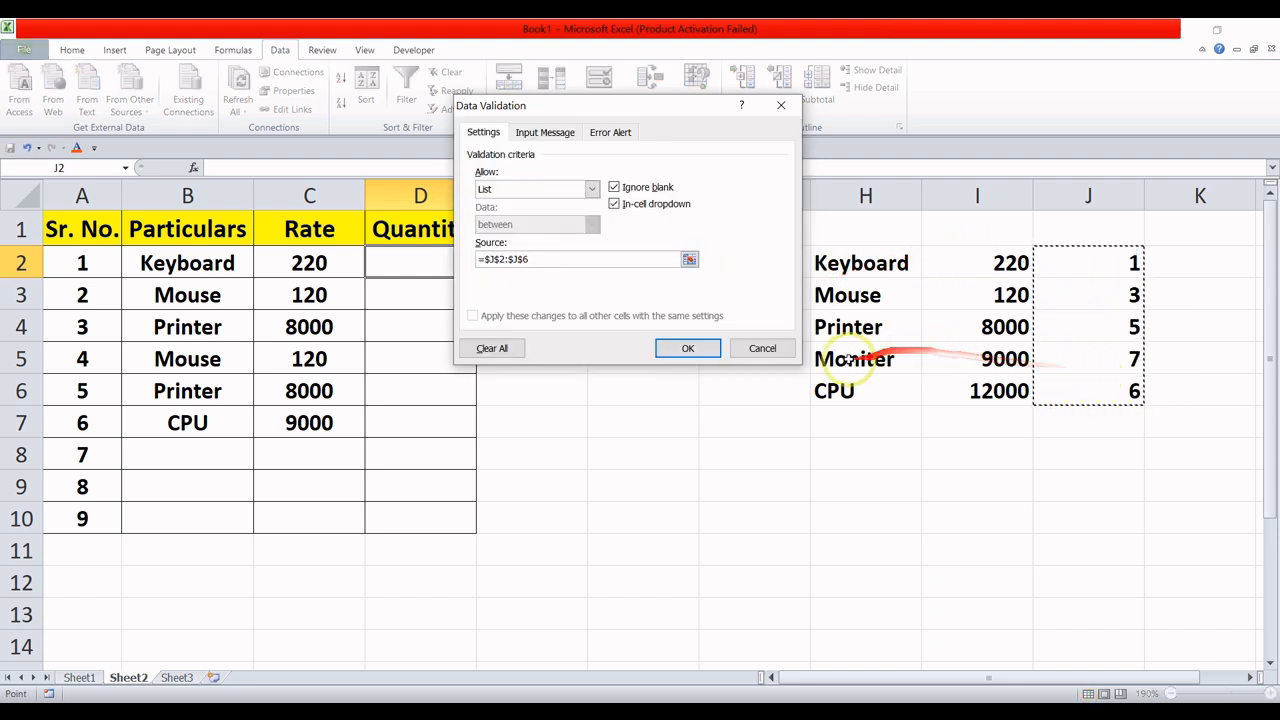
left_click(703, 350)
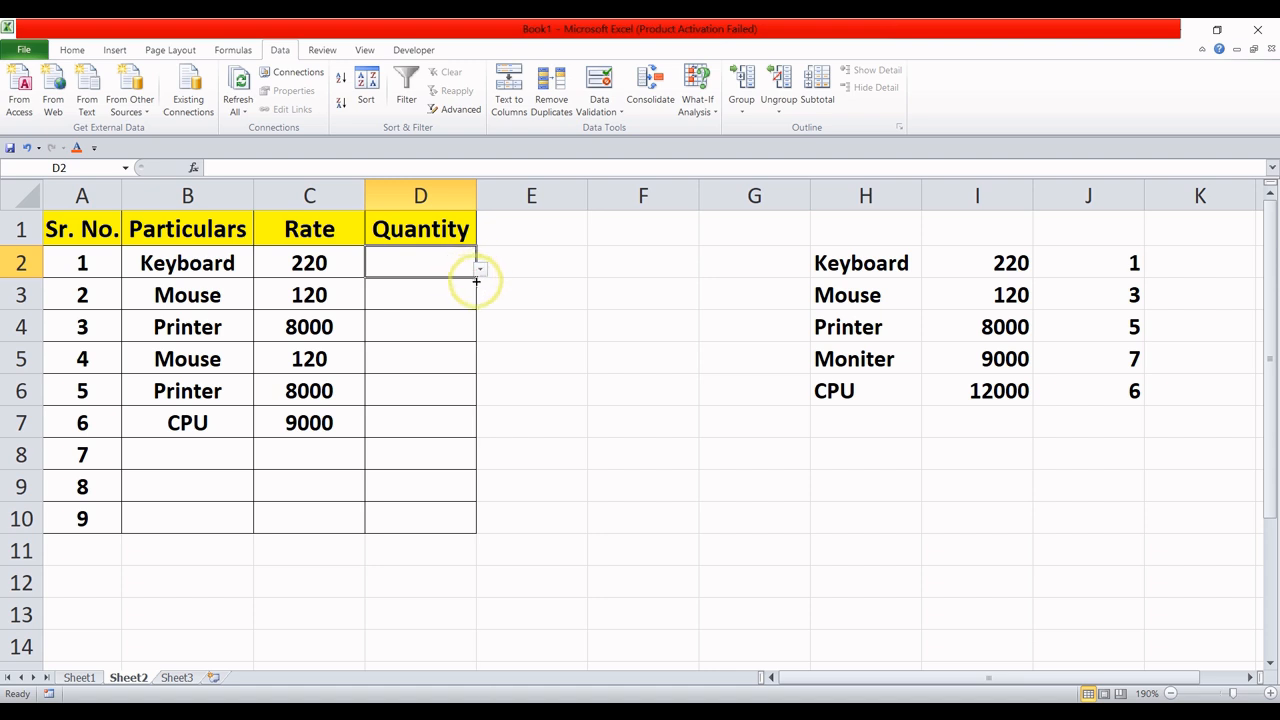
left_click_drag(476, 281, 469, 527)
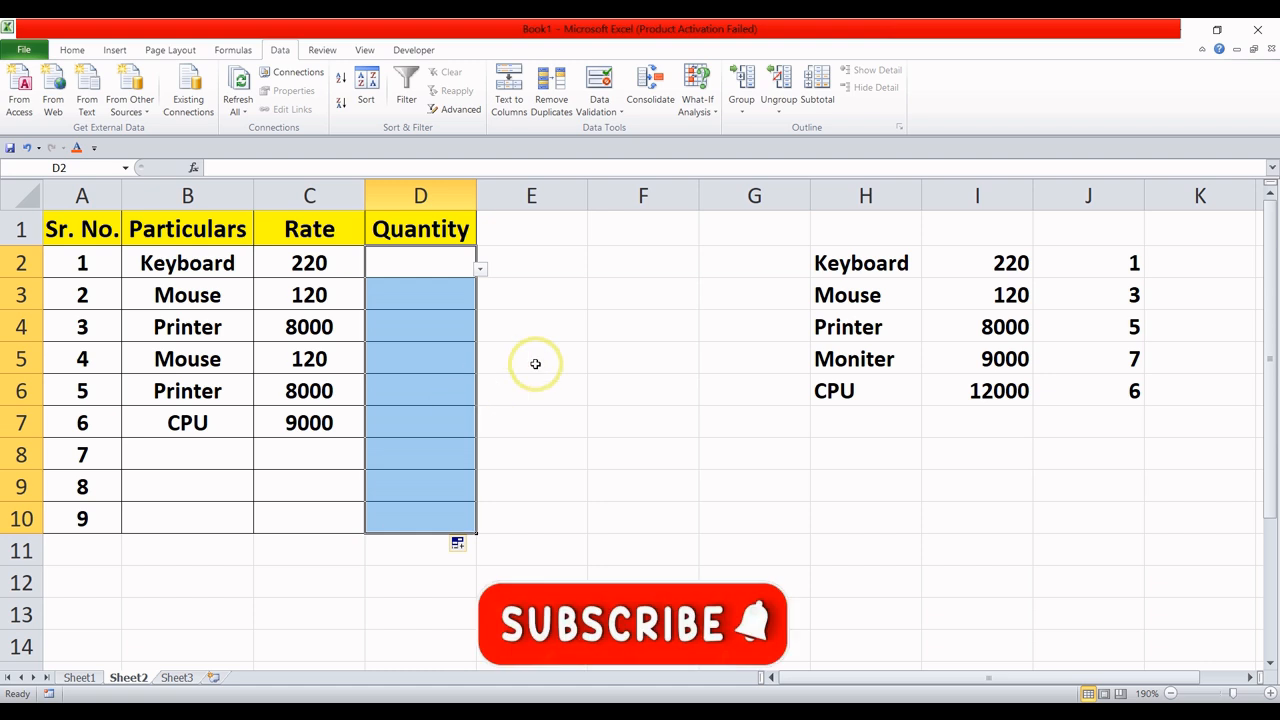
Choose 3, 1 and 5 from the in-cell Quantity lists of D2, D3 and D4
left_click(449, 267)
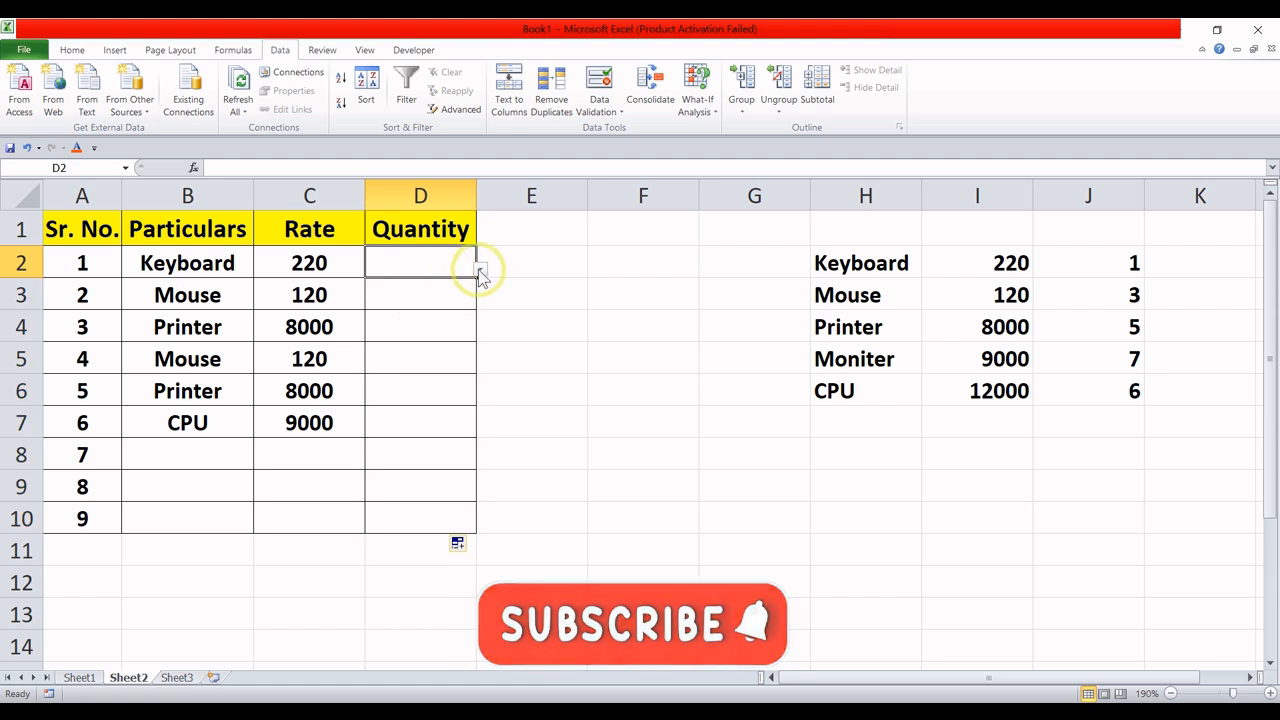
left_click(480, 269)
left_click(426, 313)
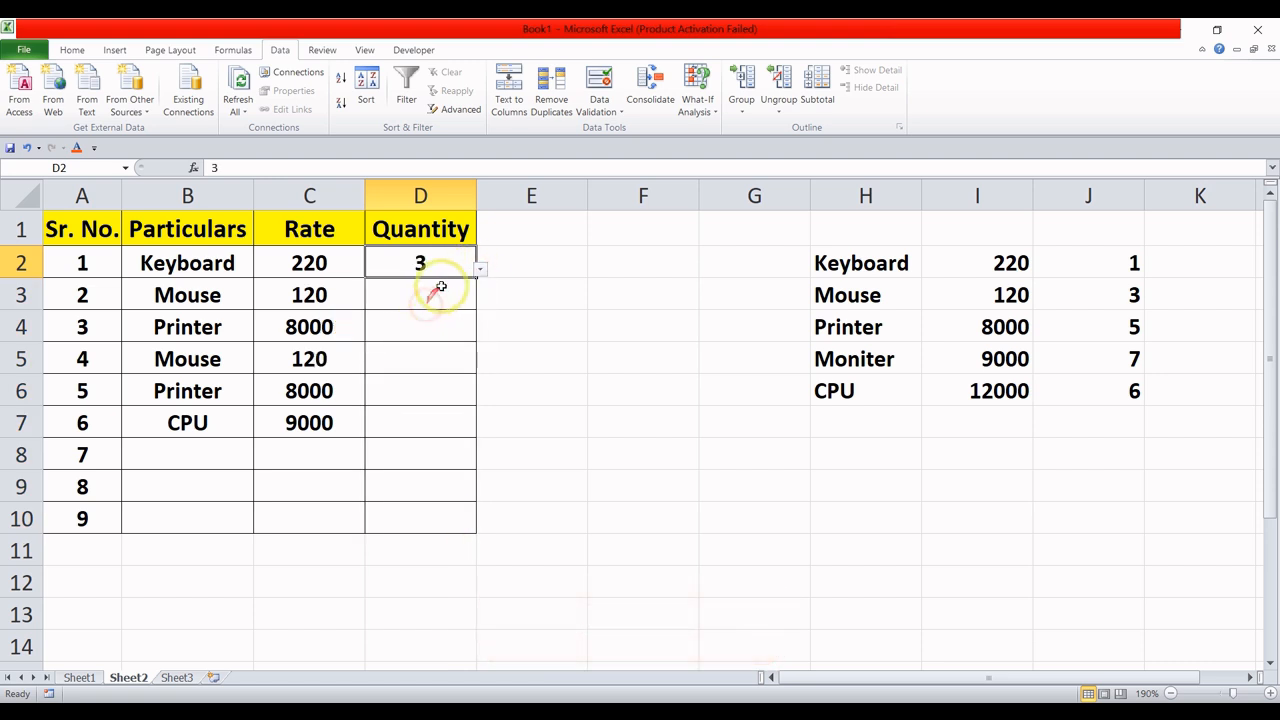
left_click(449, 290)
left_click(481, 305)
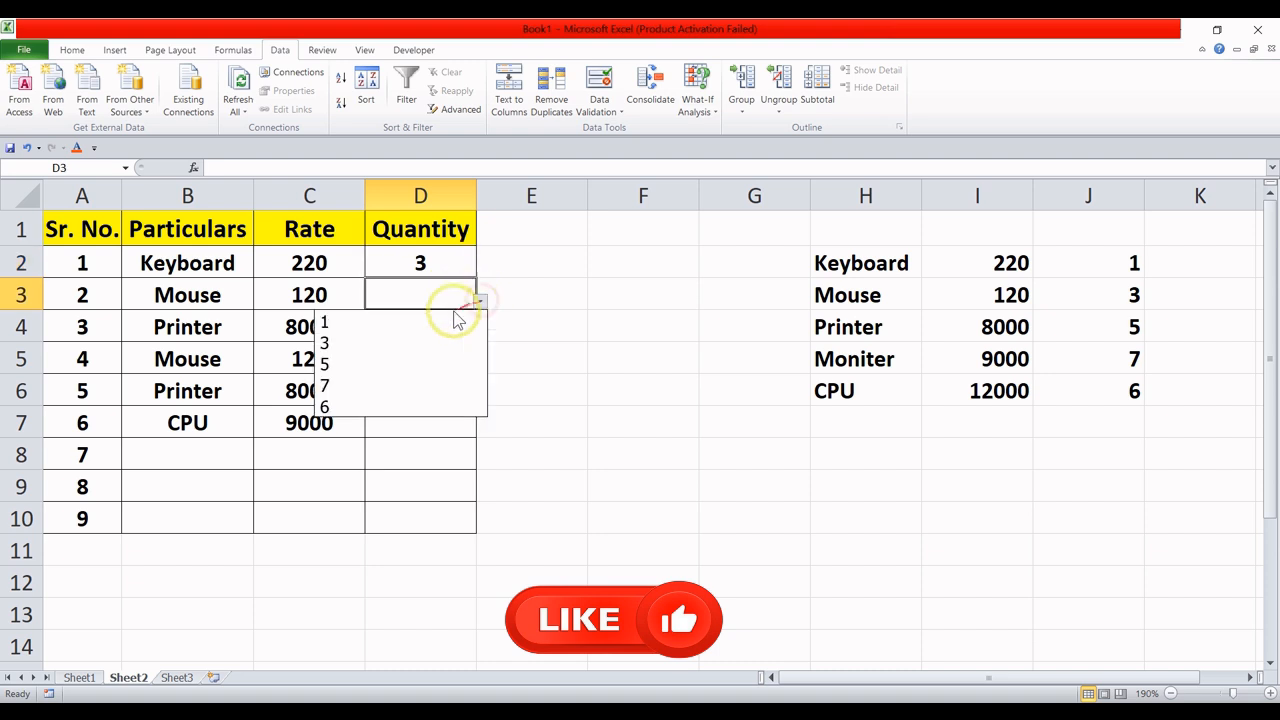
left_click(442, 316)
left_click(439, 323)
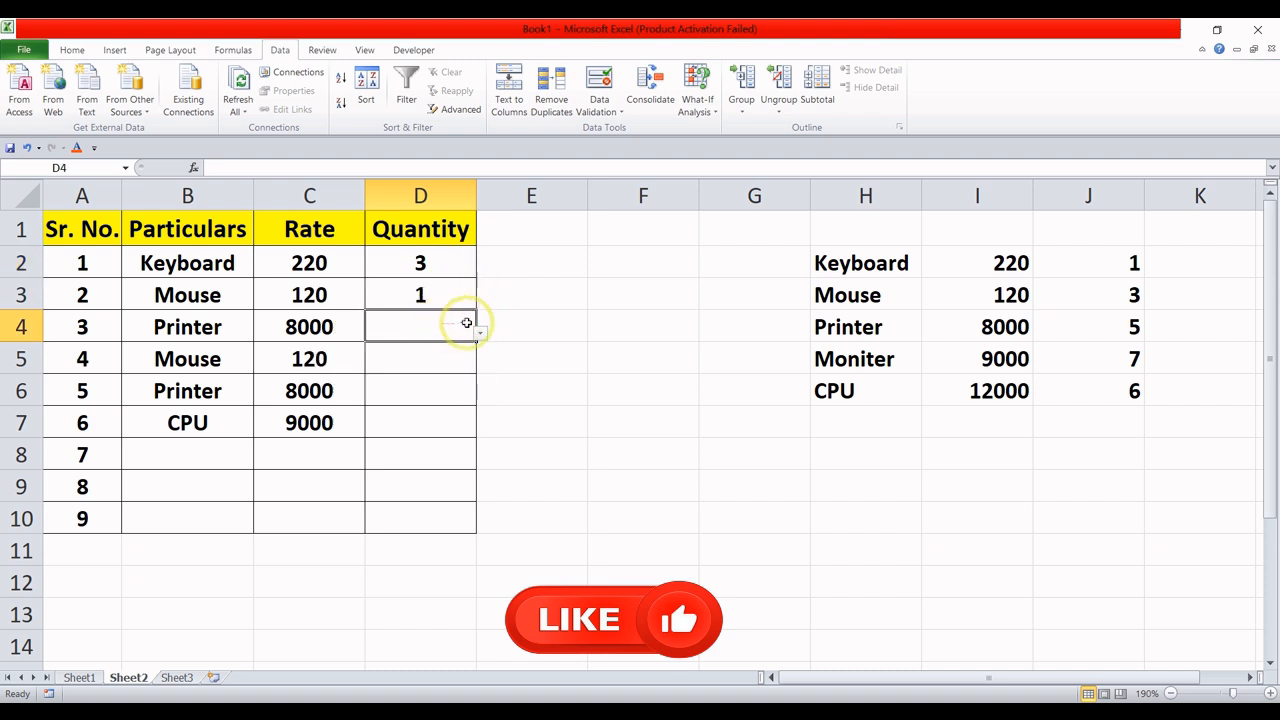
left_click(481, 334)
left_click(421, 396)
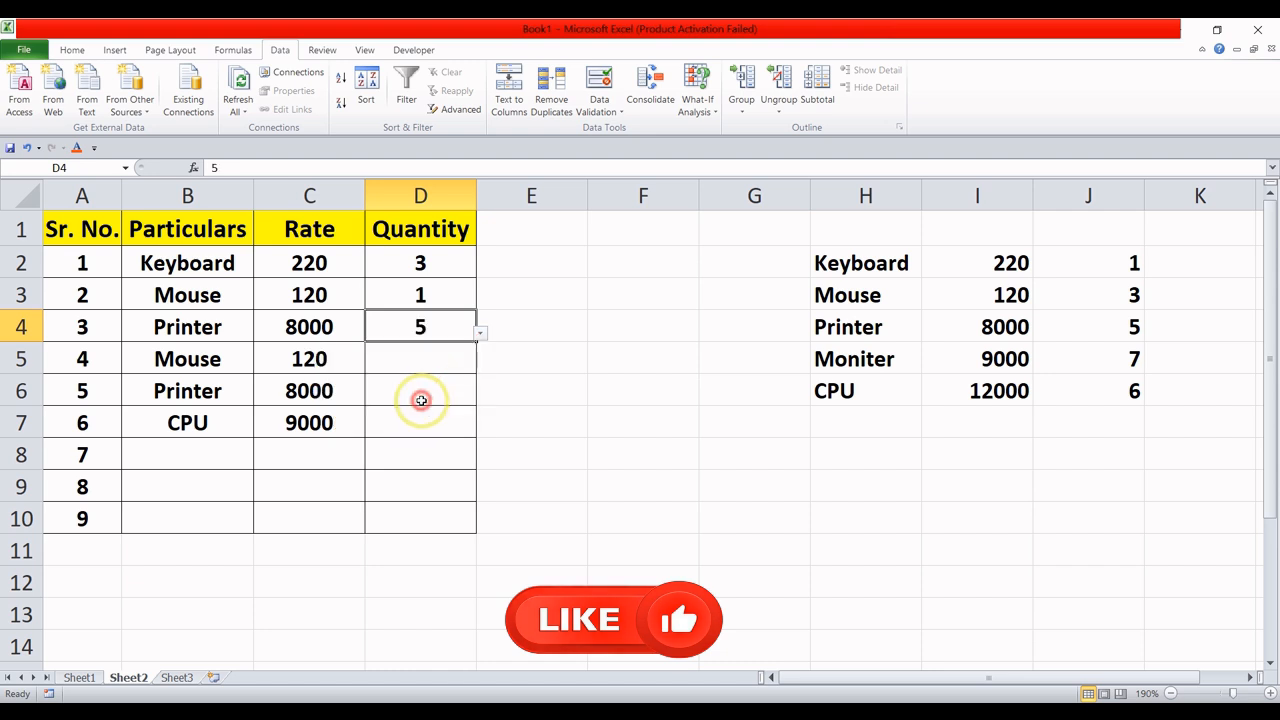
left_click(447, 365)
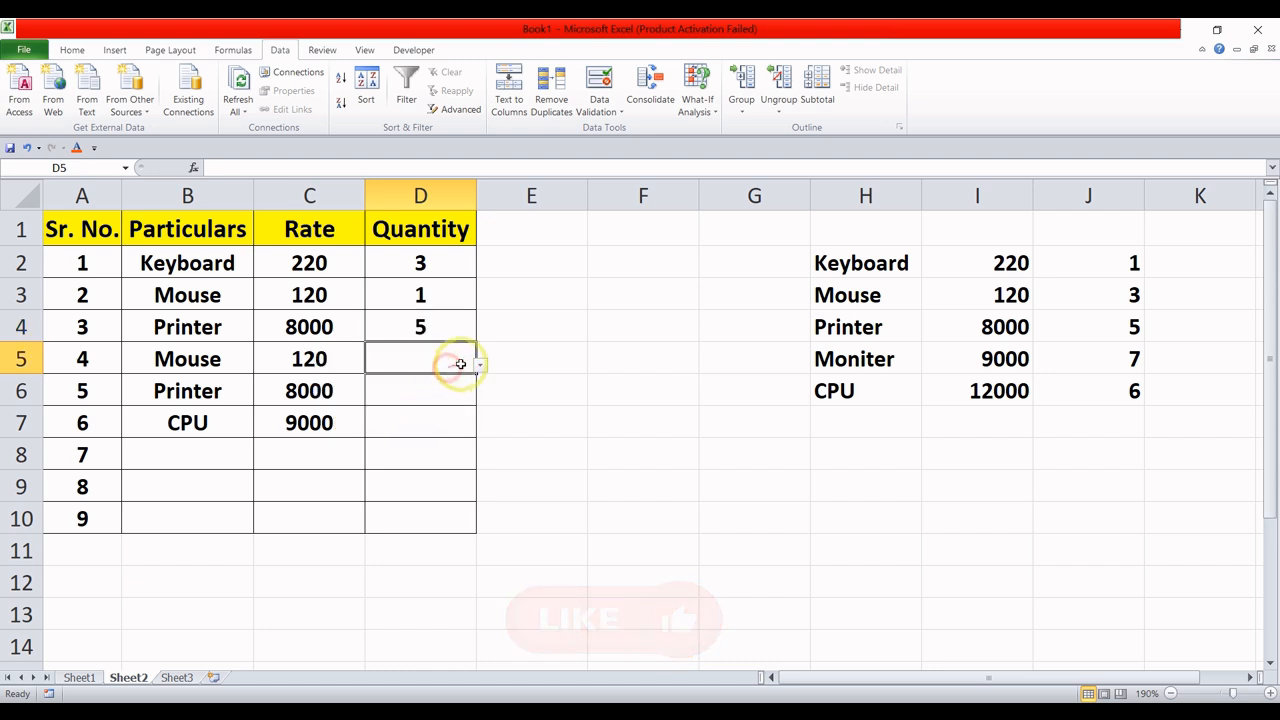
left_click(480, 366)
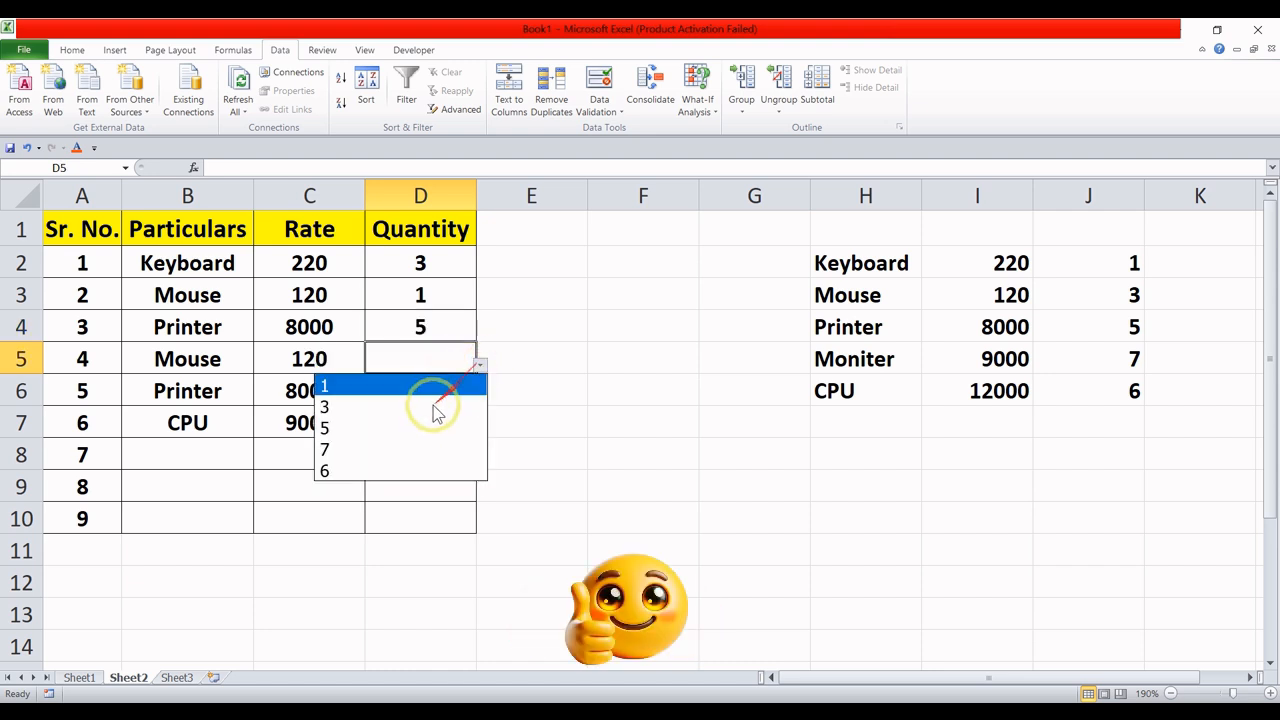
left_click(517, 386)
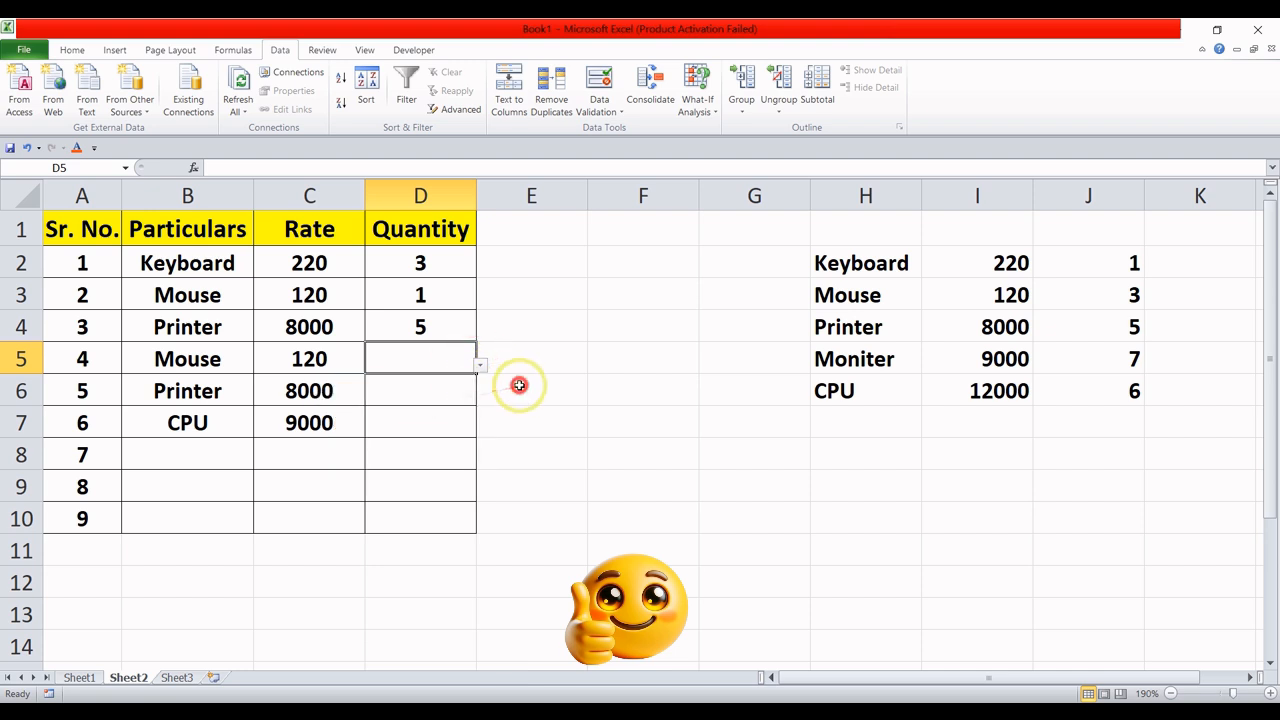
Choose 1 from the in-cell Quantity list of D7 for the CPU row
left_click(465, 418)
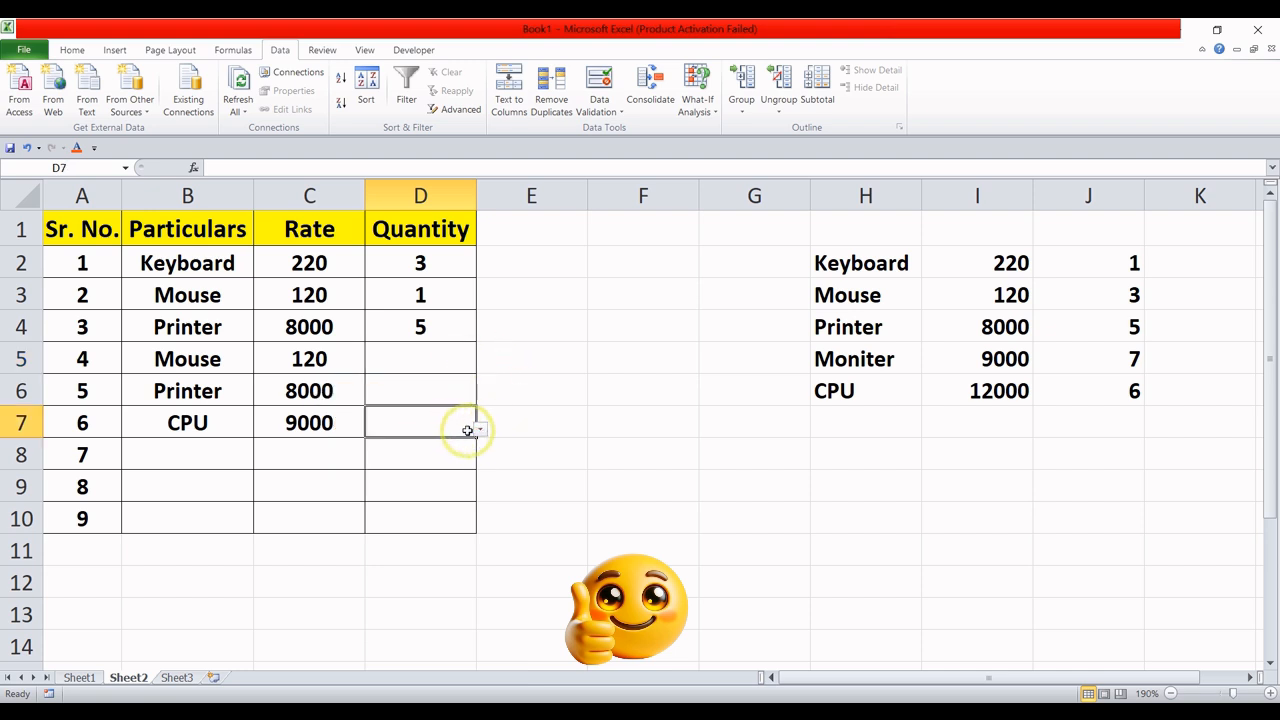
left_click(480, 430)
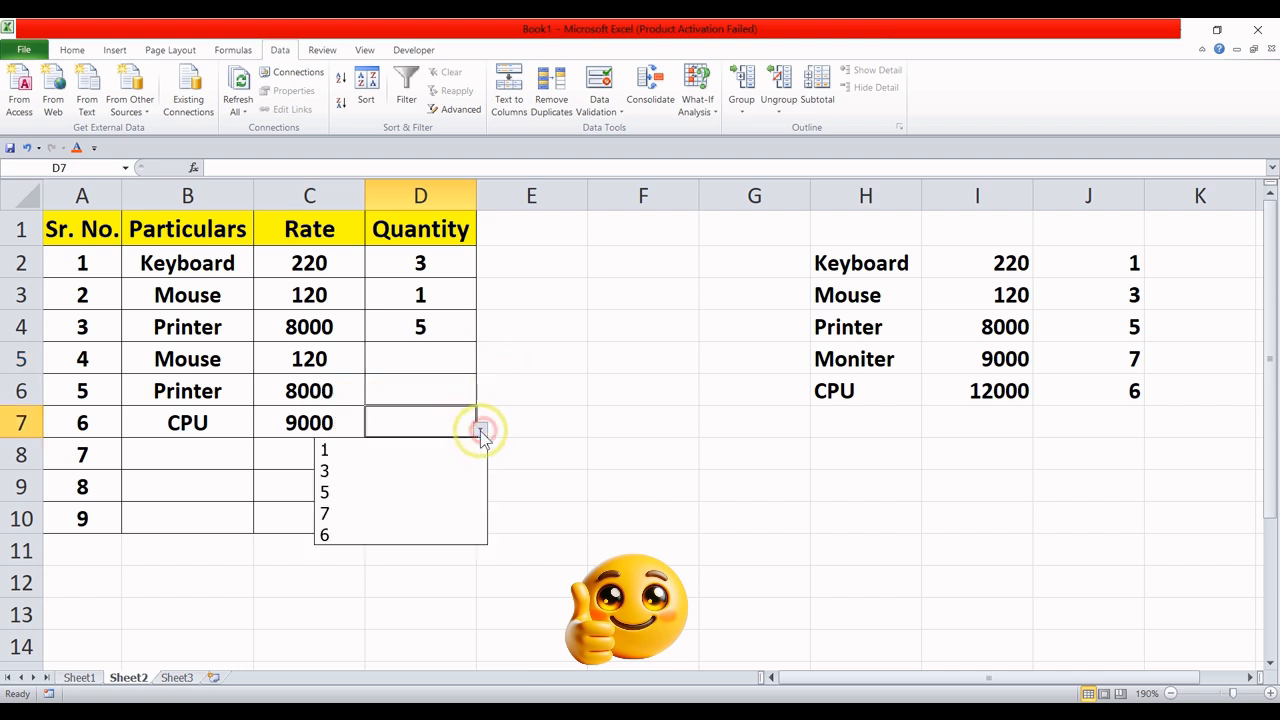
left_click(422, 450)
left_click(527, 400)
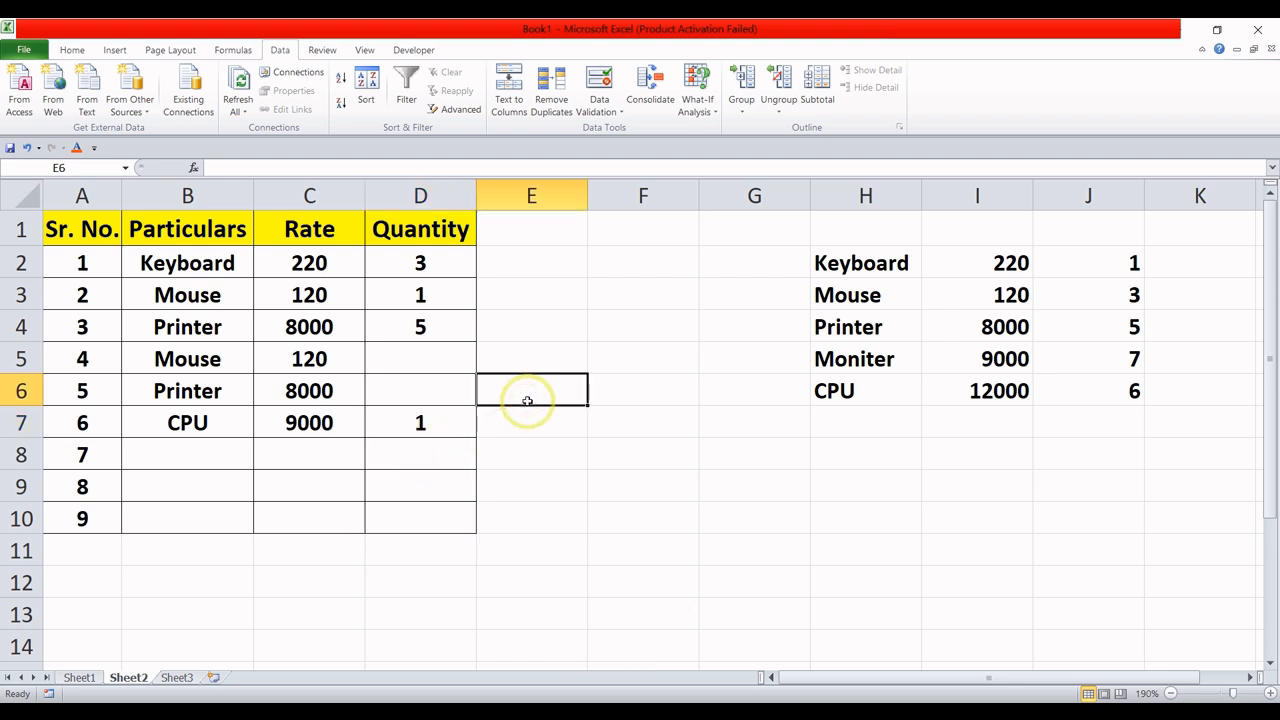